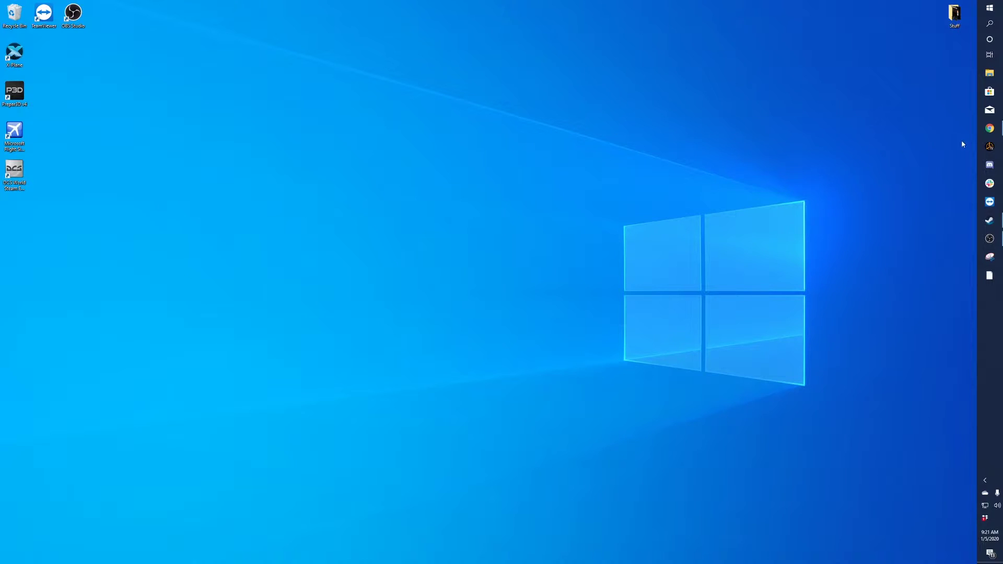
# In the browser's Help Center, open Setup Guides and then GNS430 Setup Guide under GNS Products.
pyautogui.moveTo(990, 128)
pyautogui.click(946, 137)
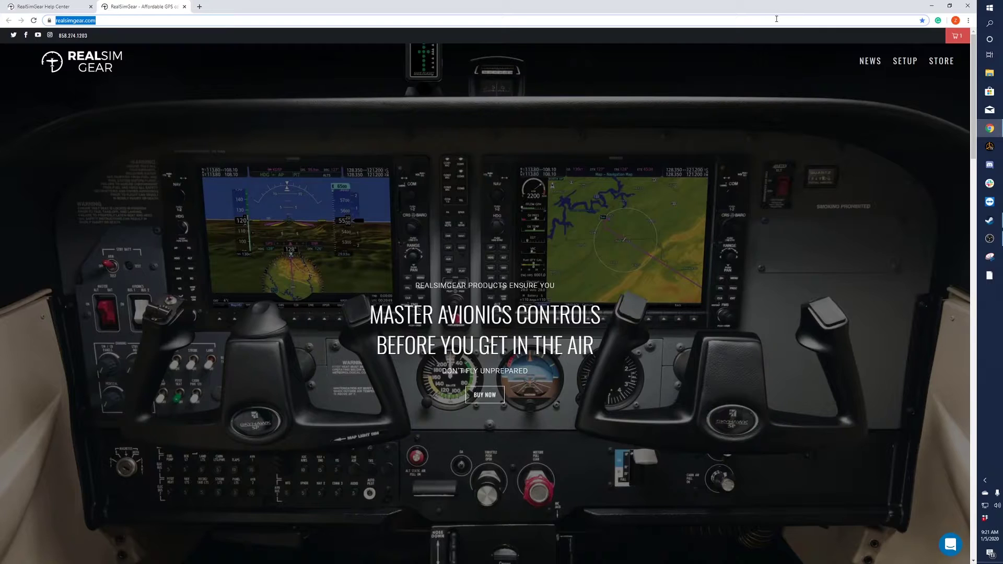
pyautogui.click(905, 62)
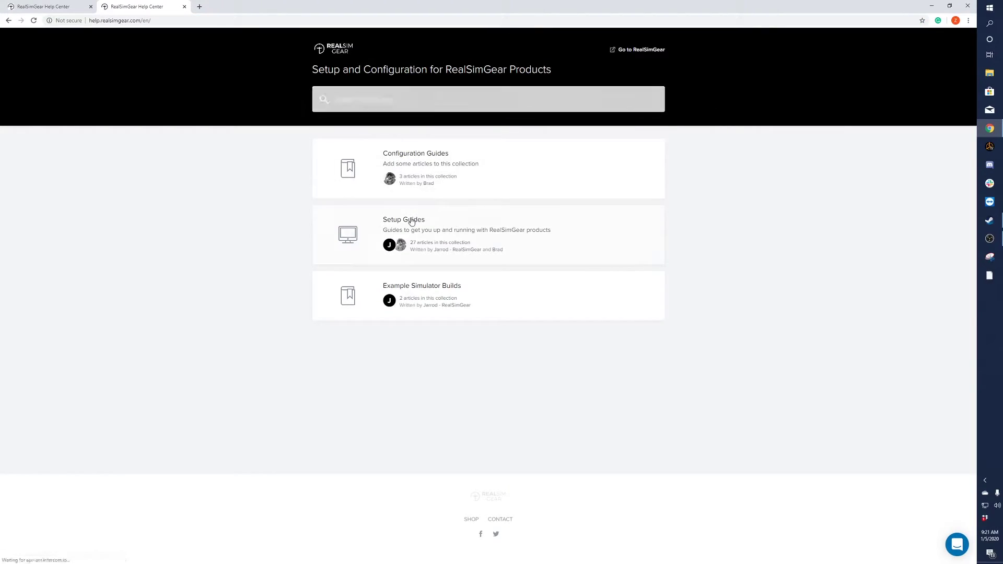
pyautogui.click(411, 221)
pyautogui.scroll(-1, 178, 176)
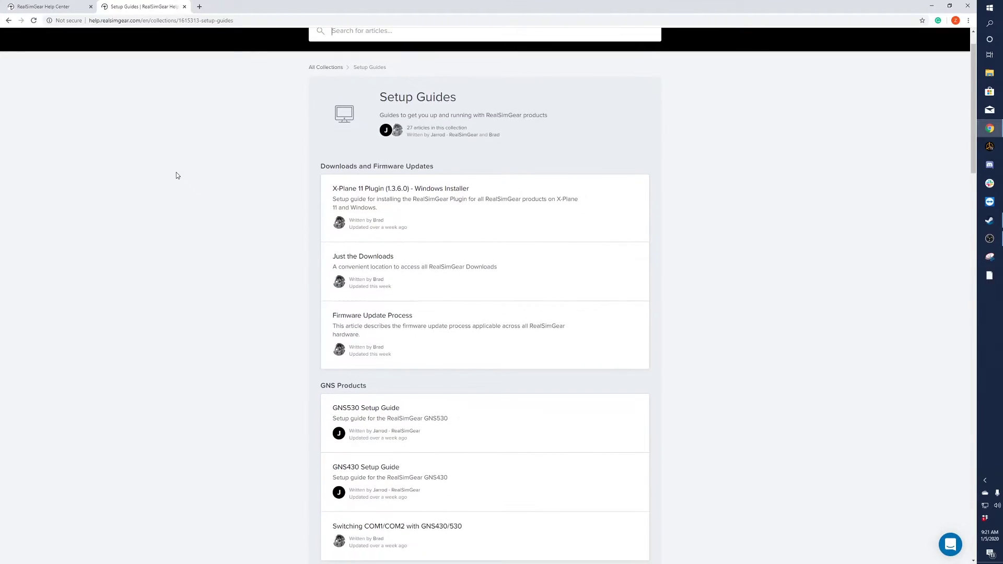
pyautogui.scroll(-5, 177, 175)
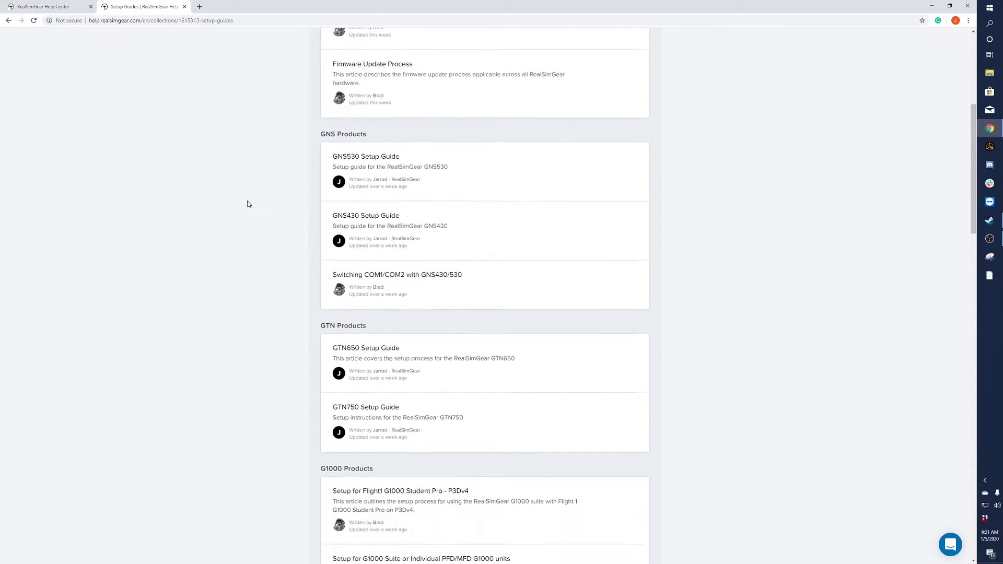
pyautogui.scroll(-2, 263, 206)
pyautogui.scroll(2, 272, 204)
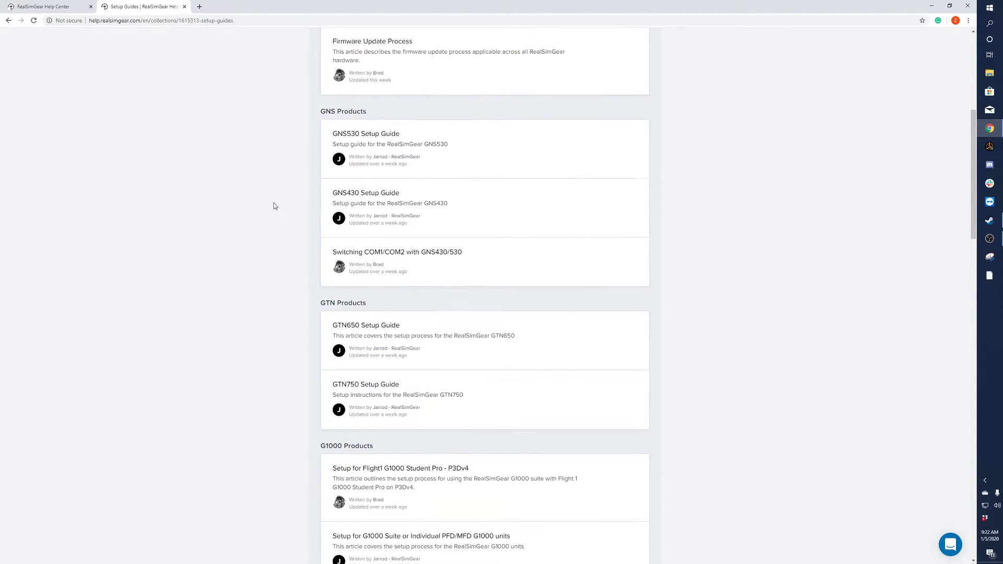
pyautogui.click(369, 197)
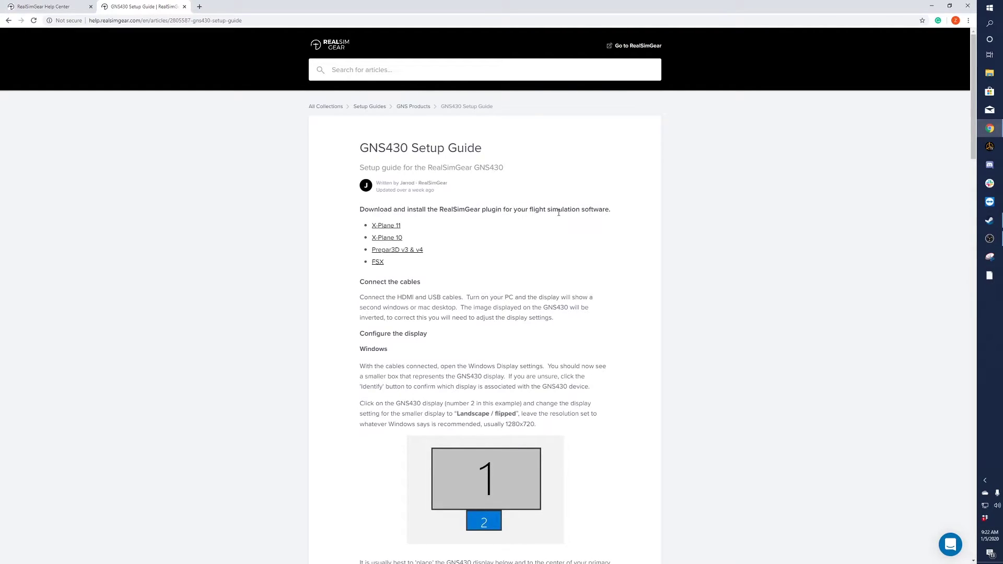
# Open the Microsoft FSX plugin installation article and read down through it.
pyautogui.click(384, 263)
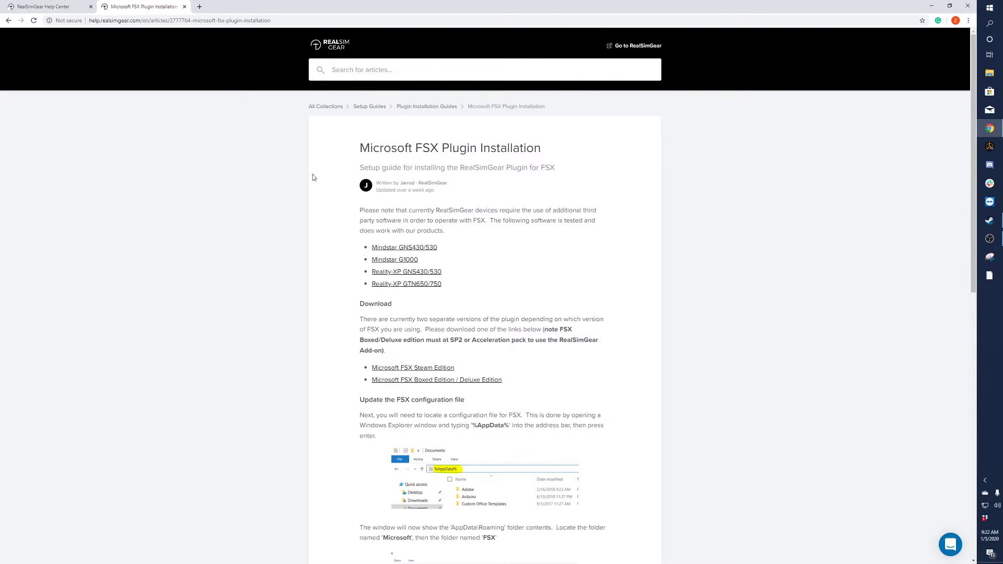
pyautogui.scroll(-1, 337, 267)
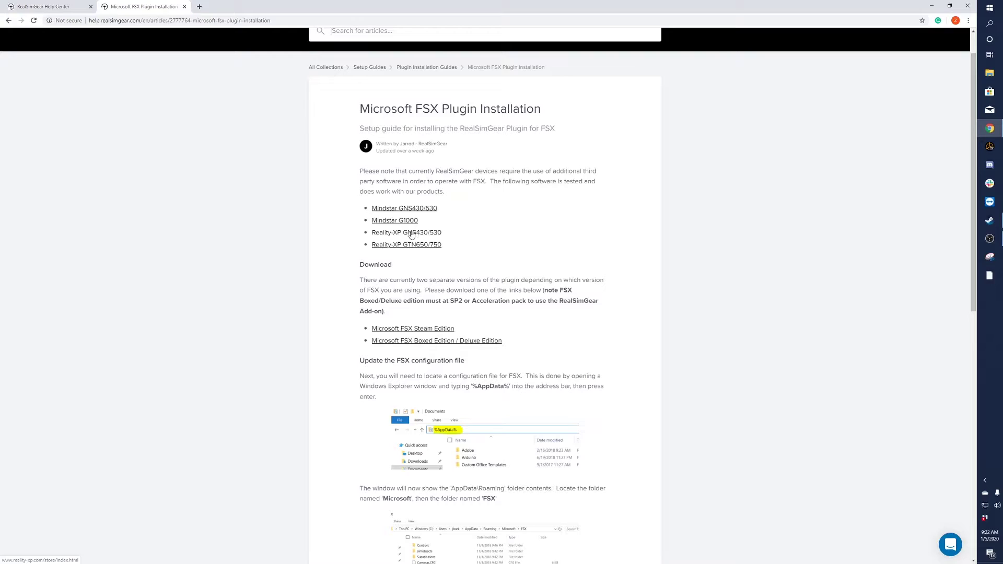
pyautogui.click(212, 215)
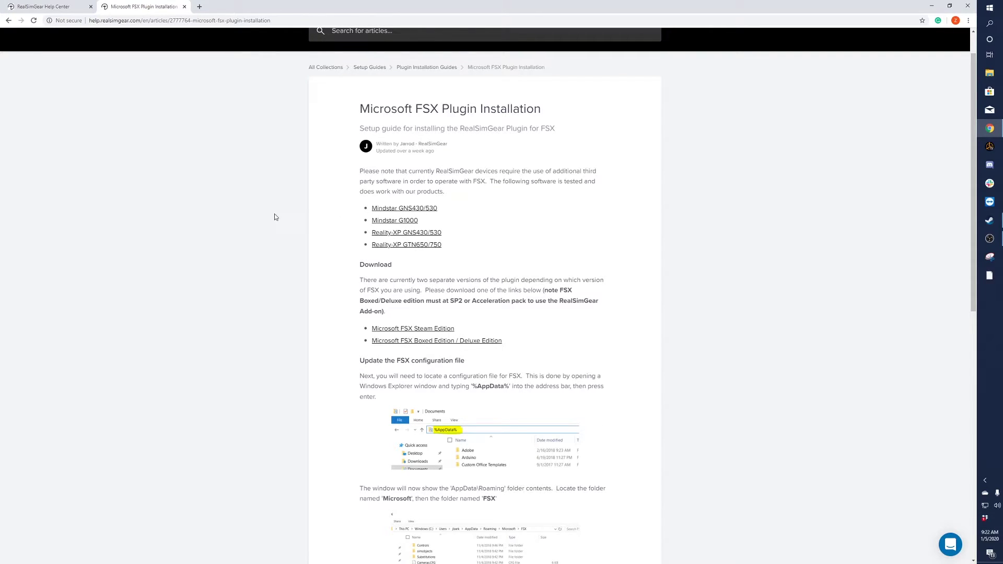
pyautogui.scroll(-1, 275, 216)
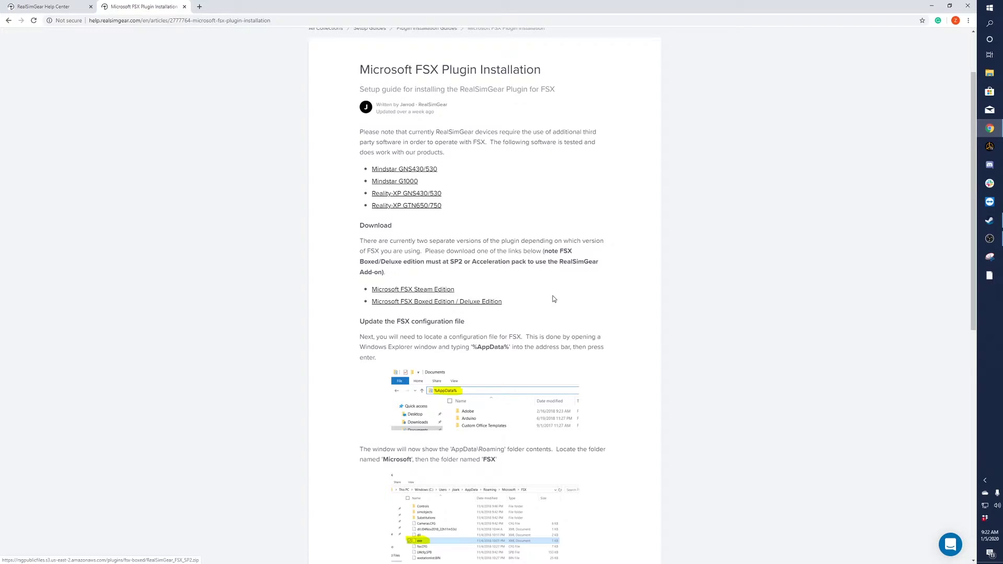
# Download the FSX Steam Edition plugin zip and close the extra Help Center tab.
pyautogui.click(447, 290)
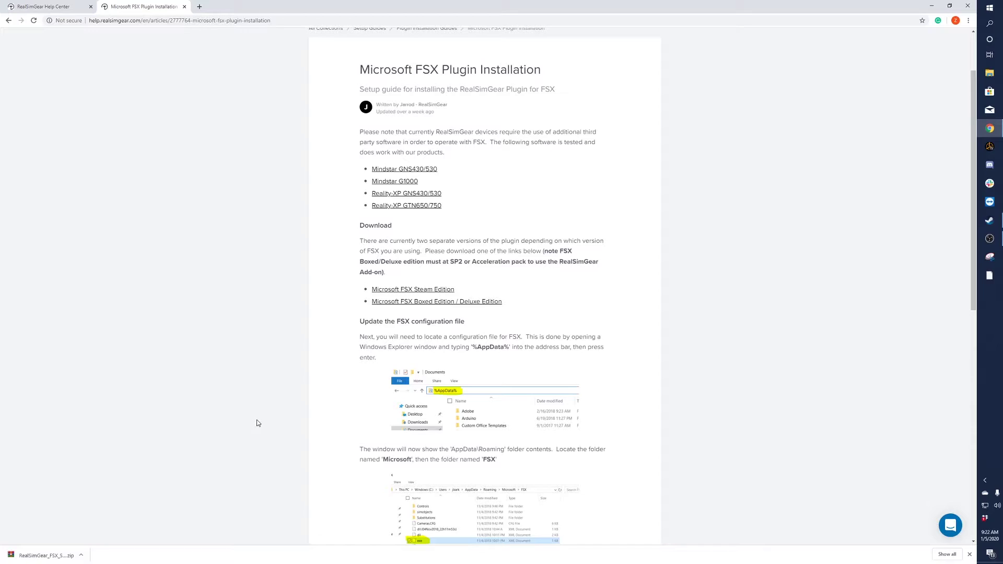
pyautogui.scroll(-2, 259, 426)
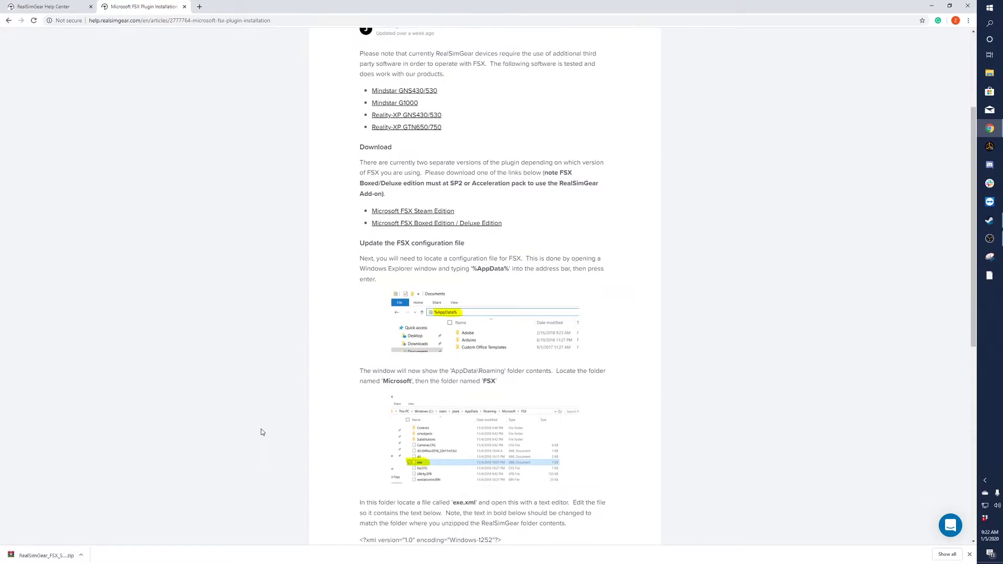
pyautogui.click(90, 6)
pyautogui.scroll(-4, 190, 192)
pyautogui.scroll(-4, 189, 191)
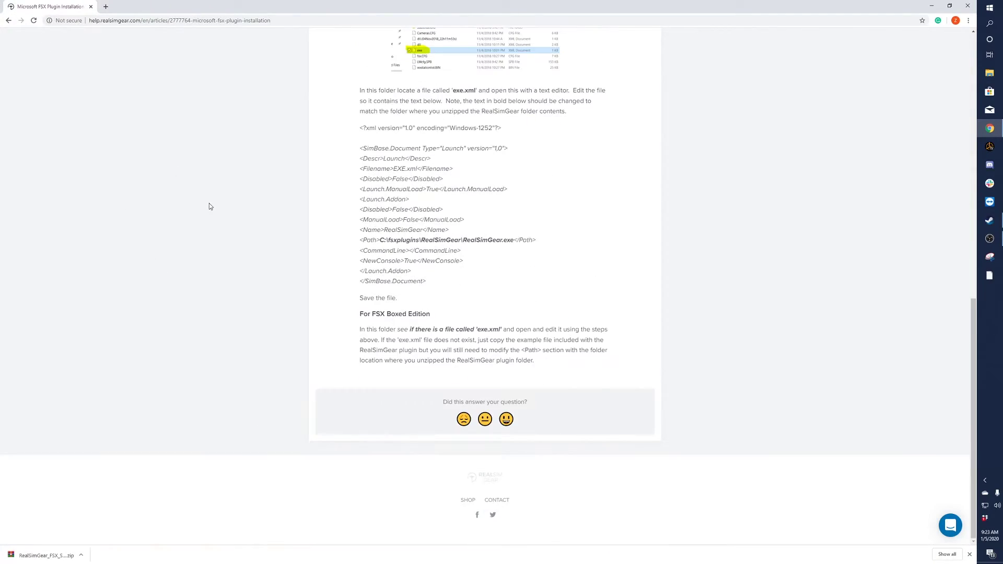
pyautogui.scroll(2, 327, 269)
pyautogui.scroll(3, 381, 314)
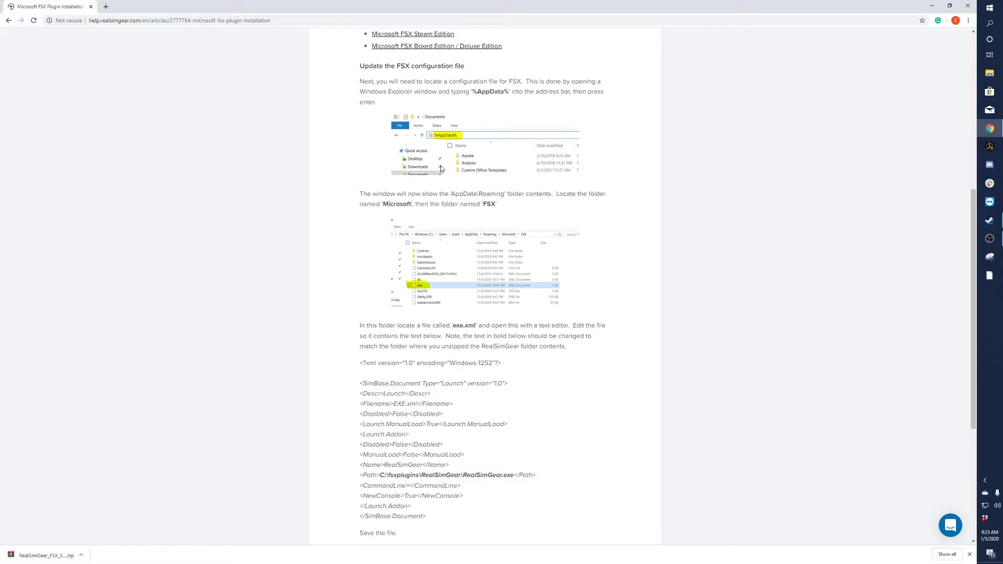
pyautogui.scroll(-1, 440, 170)
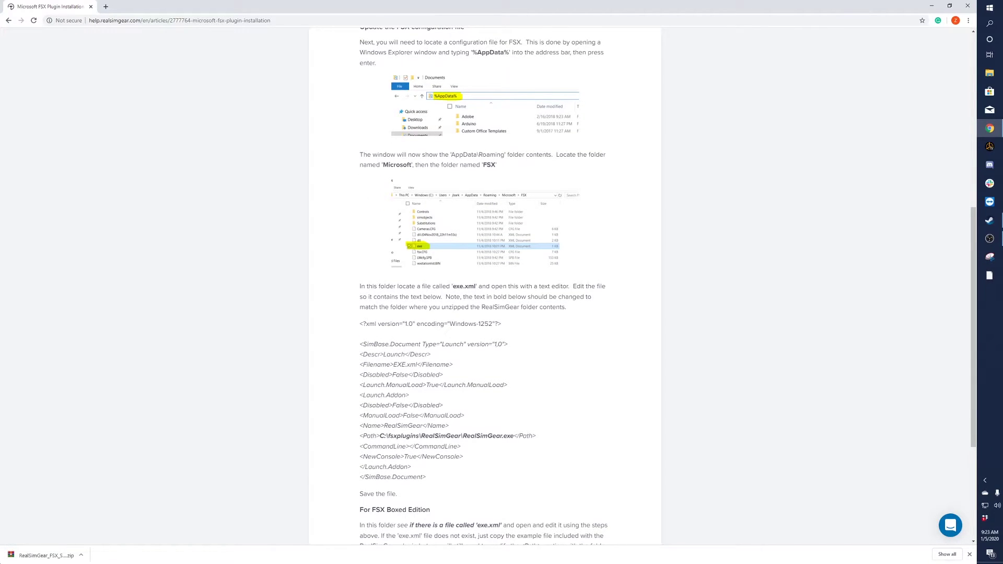
# Open the plugin zip in WinRAR and browse Explorer to F:\SteamLibrary\steamapps\common\FSX.
pyautogui.click(50, 555)
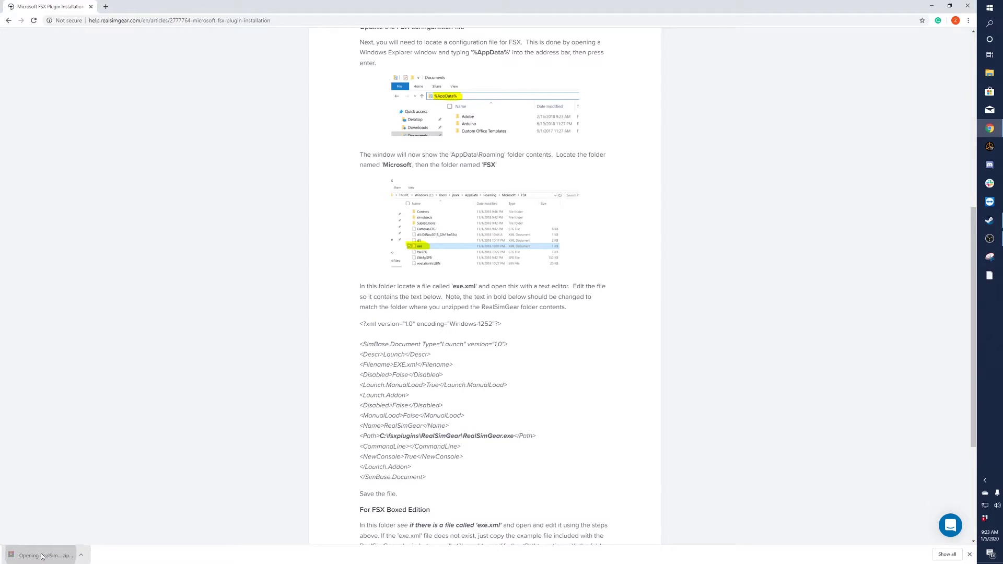
pyautogui.click(930, 6)
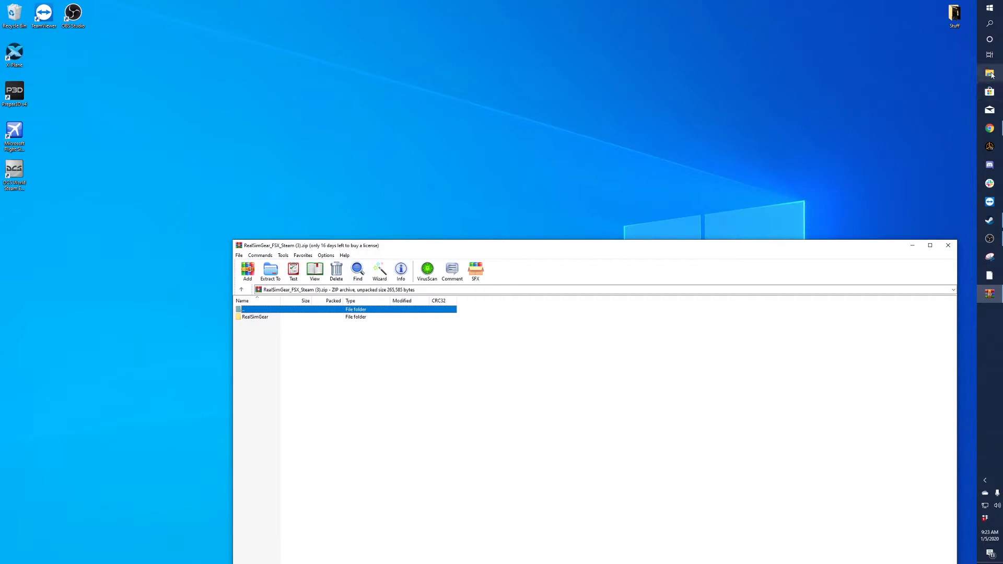
pyautogui.click(990, 73)
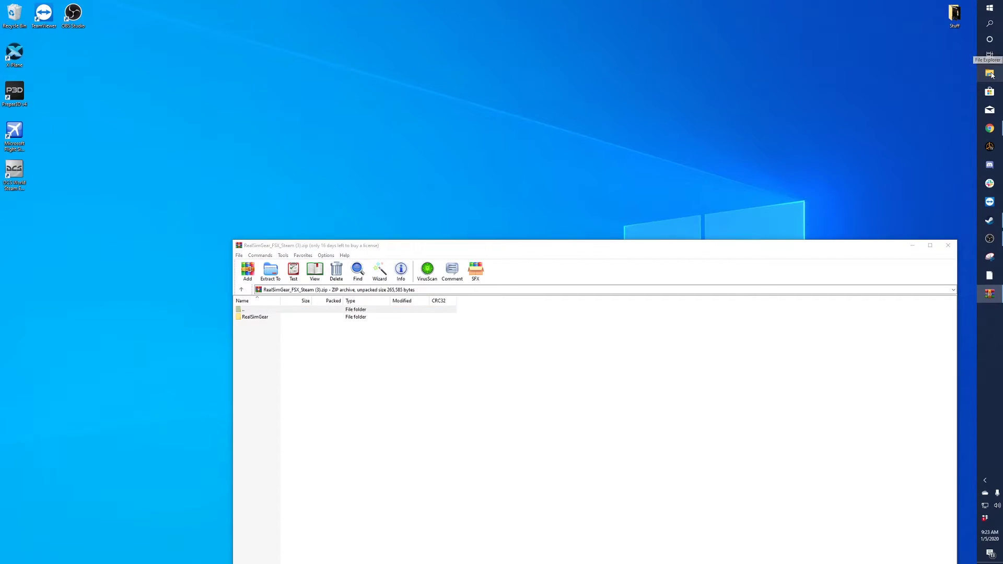
pyautogui.scroll(-3, 386, 209)
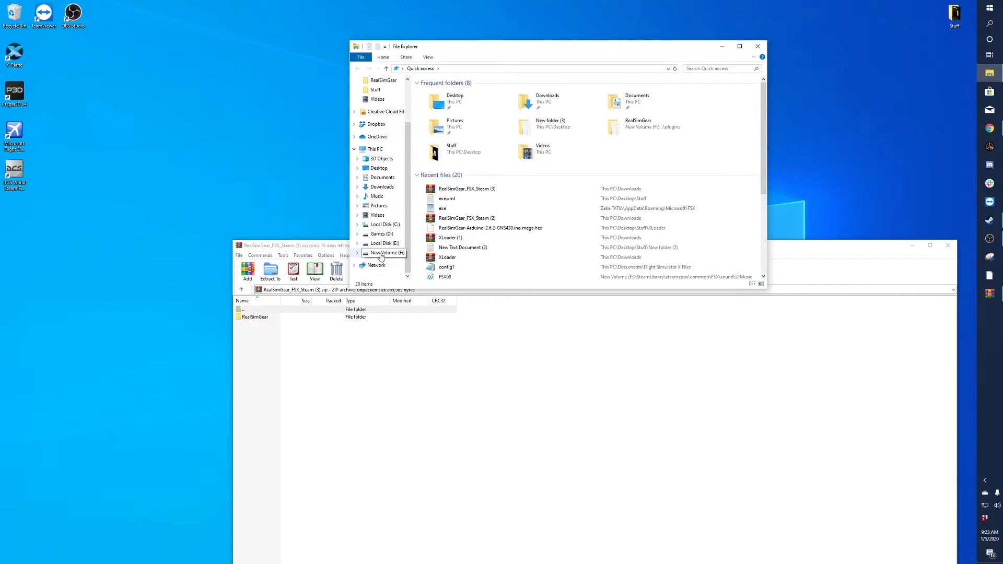
pyautogui.click(387, 252)
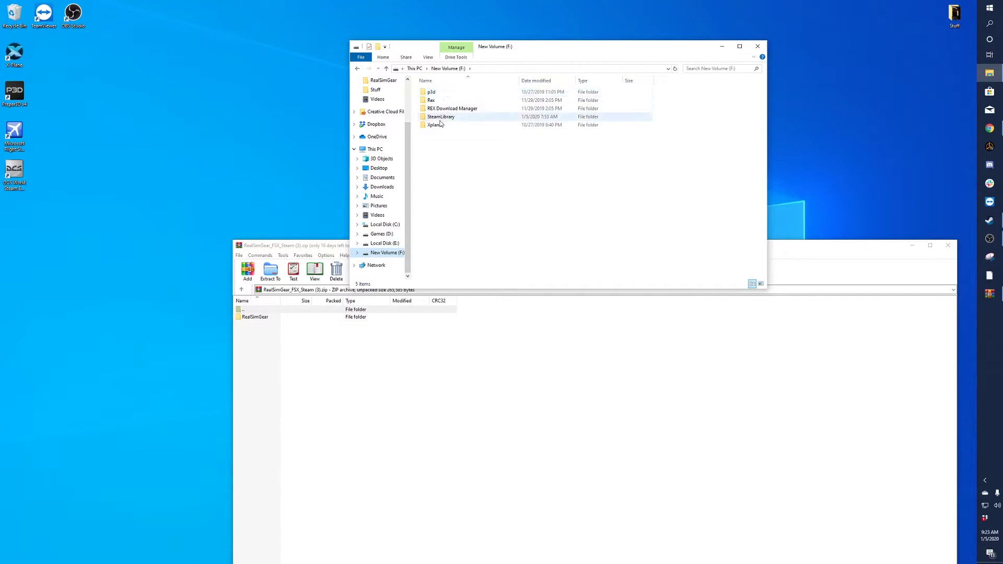
pyautogui.doubleClick(441, 116)
pyautogui.doubleClick(441, 94)
pyautogui.doubleClick(442, 95)
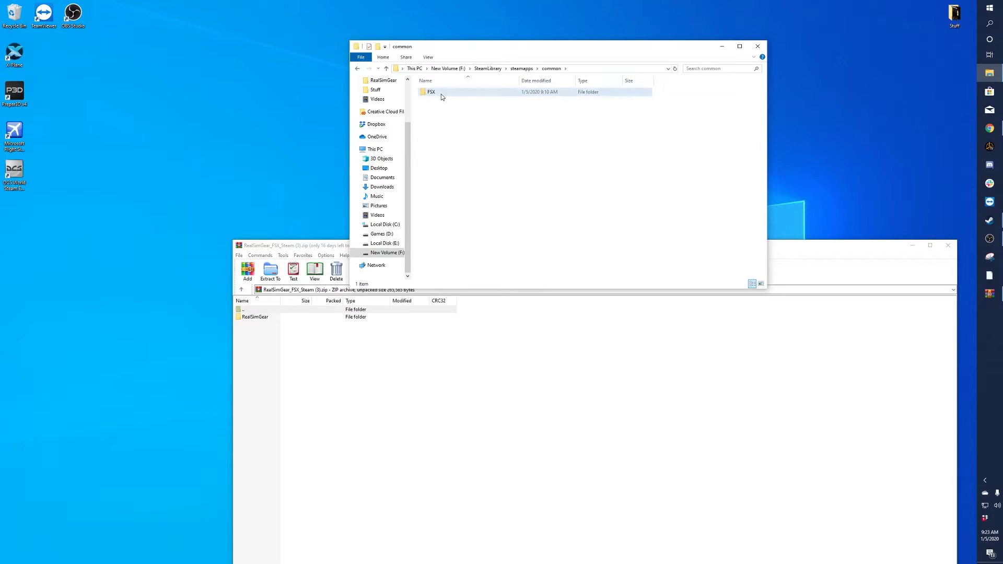
pyautogui.doubleClick(442, 93)
# Drag the archive's RealSimGear folder into the FSX folder, then close that window.
pyautogui.scroll(-3, 470, 200)
pyautogui.scroll(-18, 763, 202)
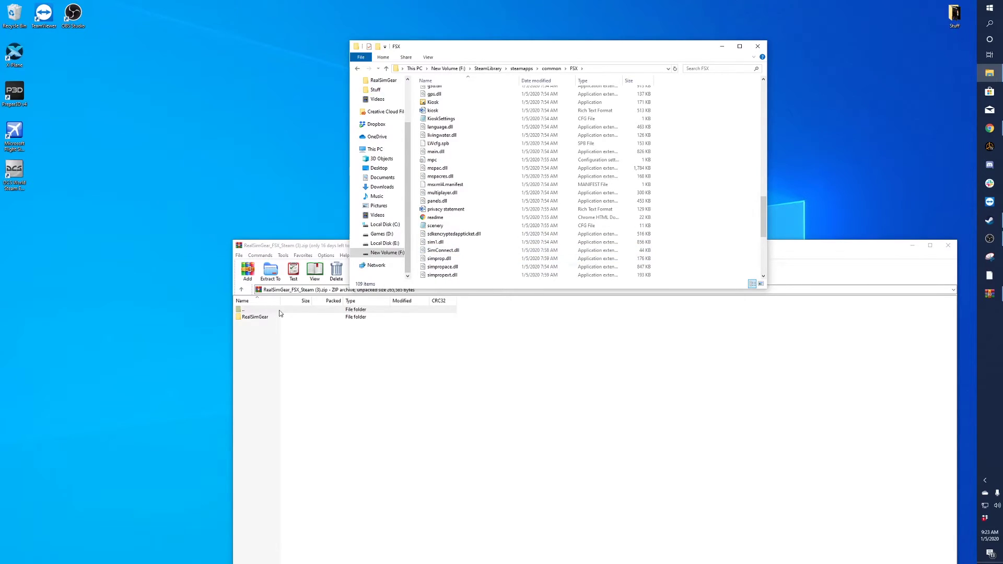
pyautogui.click(252, 319)
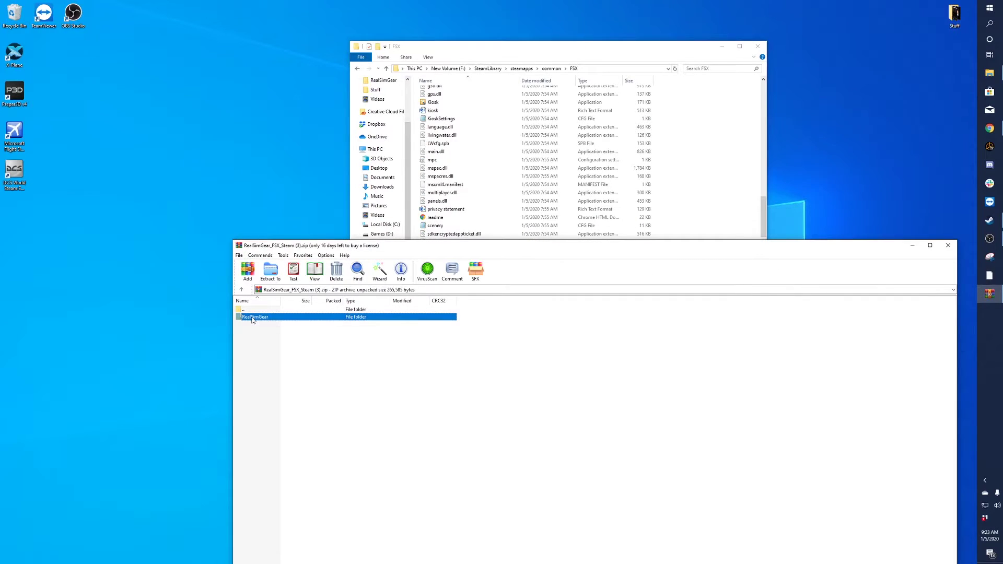
pyautogui.moveTo(252, 319); pyautogui.dragTo(743, 168)
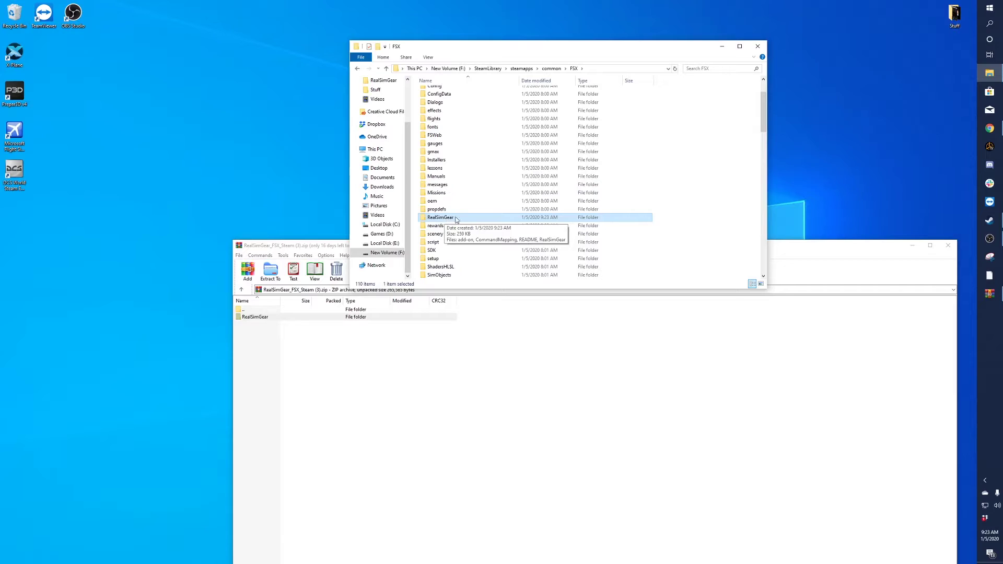
pyautogui.scroll(2, 510, 167)
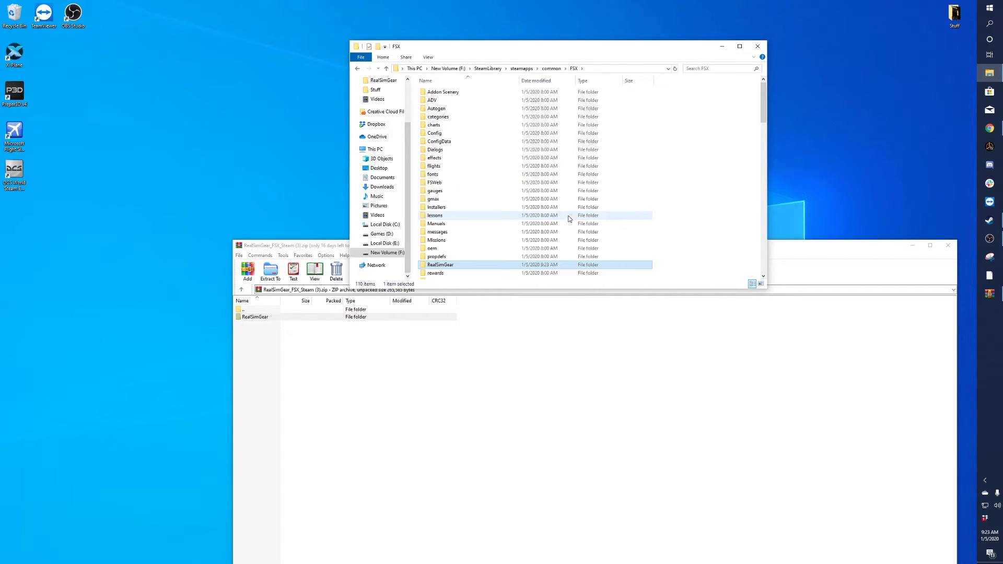
pyautogui.click(756, 51)
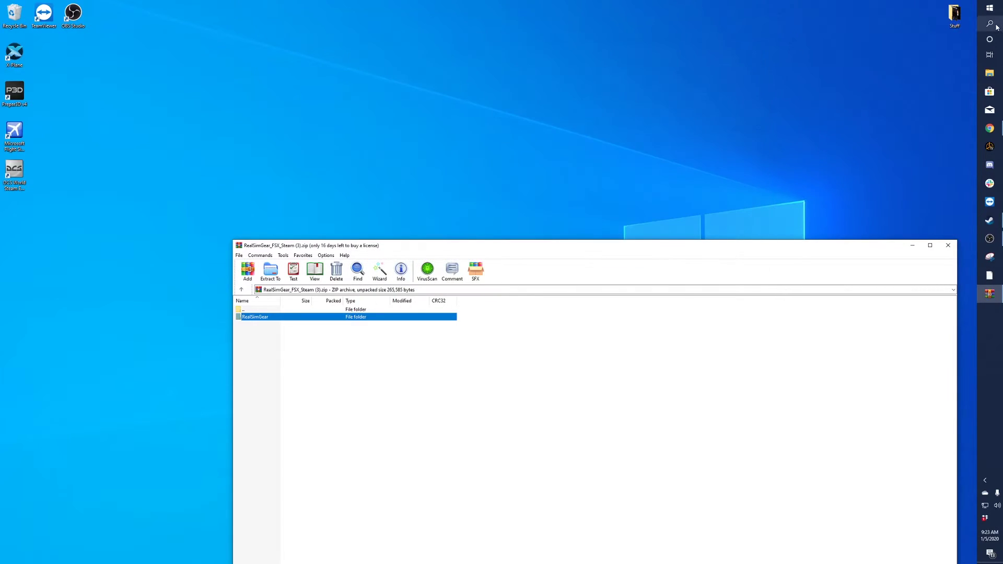
# Search %appdata% and open its Microsoft\FSX folder.
pyautogui.click(990, 24)
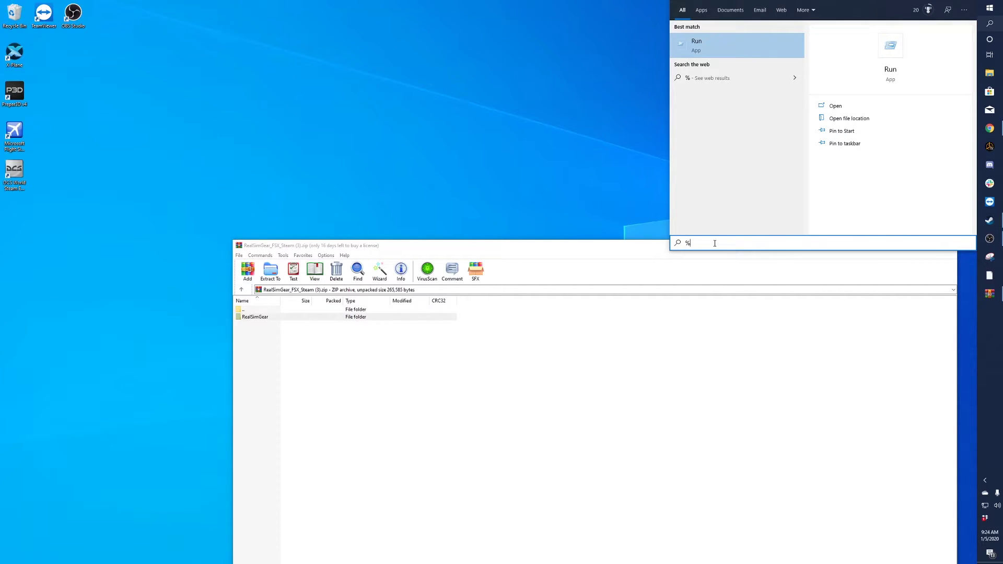
pyautogui.write('appdata')
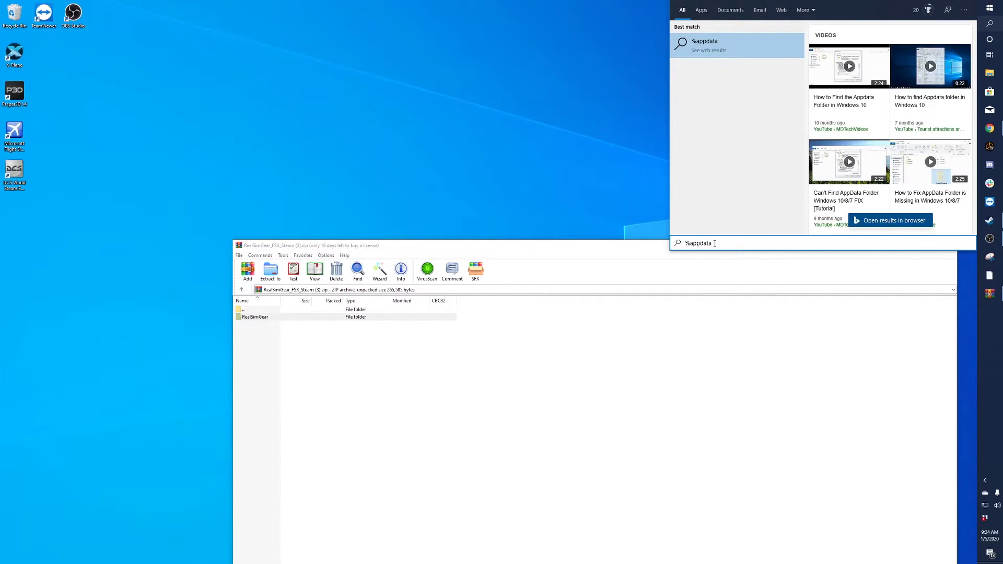
pyautogui.write('%')
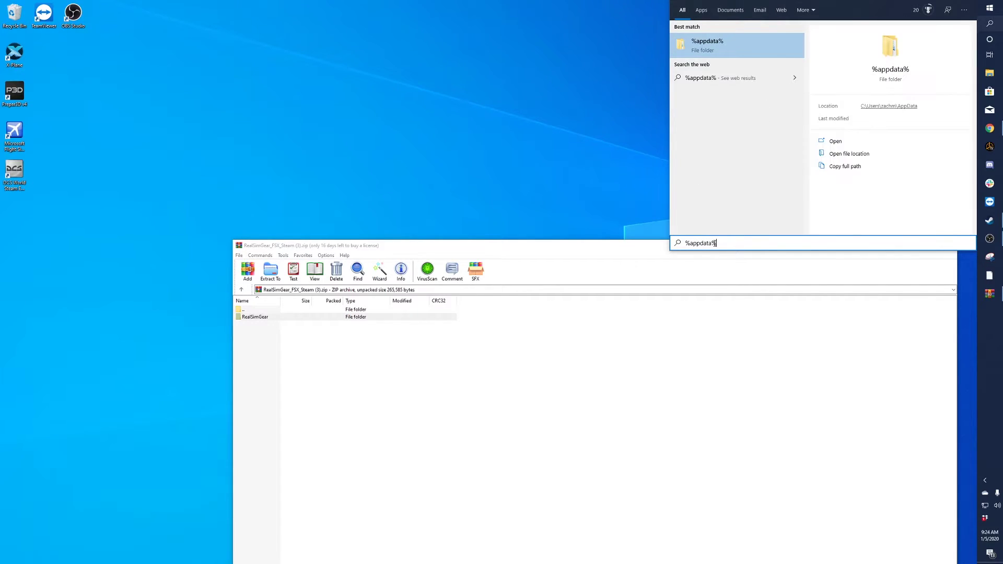
pyautogui.click(717, 47)
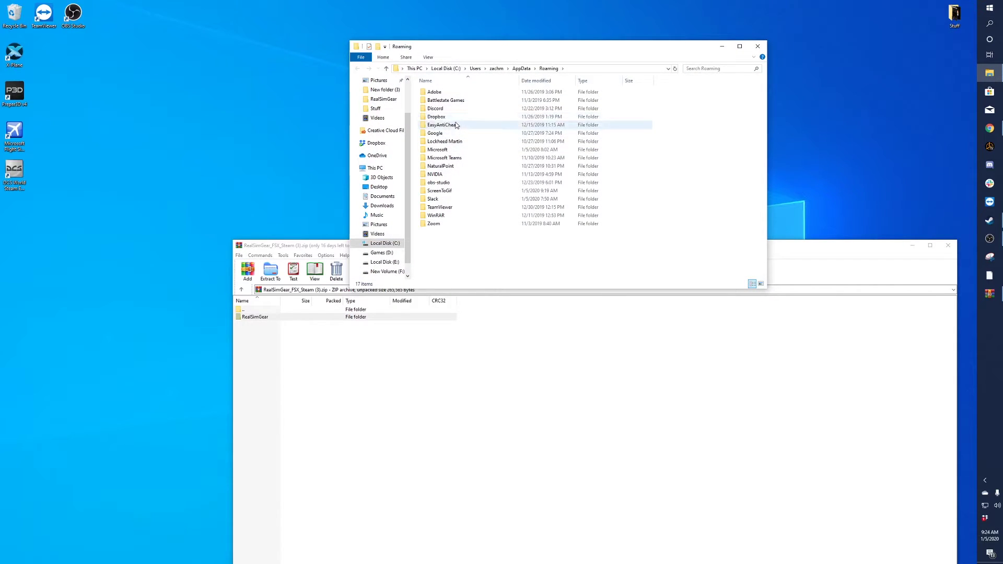
pyautogui.doubleClick(448, 150)
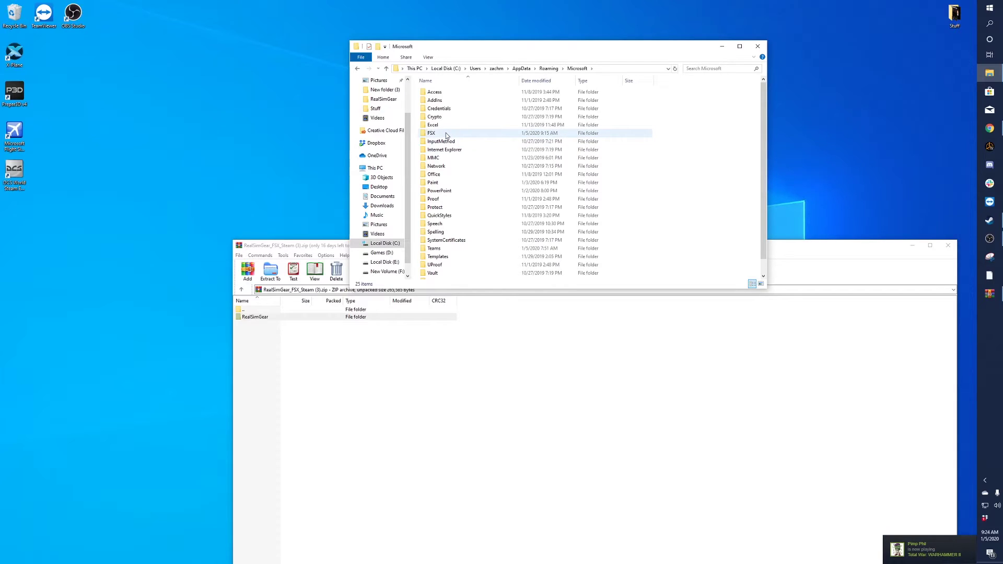
pyautogui.doubleClick(446, 133)
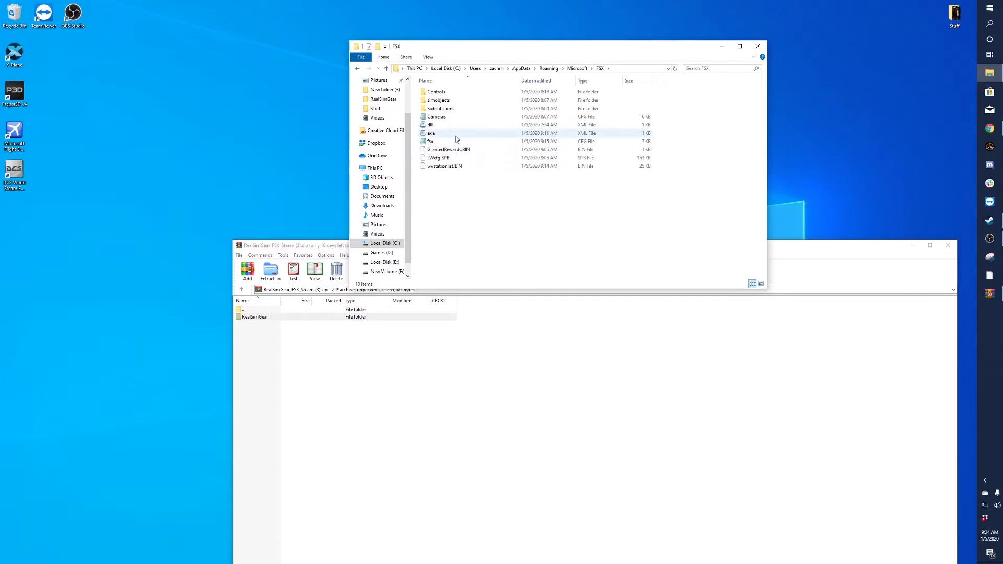
# Open exe.xml from the FSX folder in WordPad and select all its XML text.
pyautogui.click(456, 135)
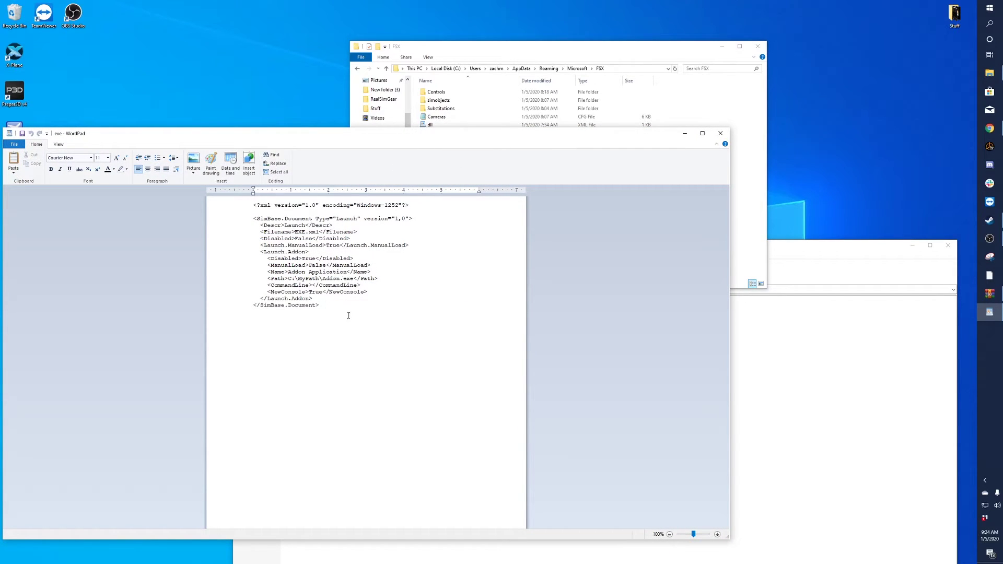
pyautogui.moveTo(349, 316); pyautogui.dragTo(220, 198)
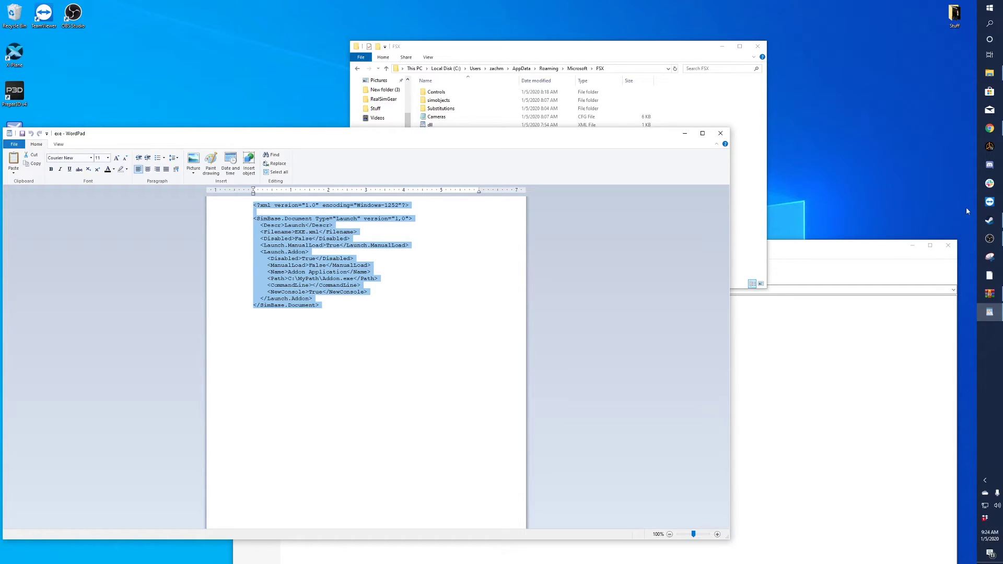
# Copy the example exe.xml text from the RealSimGear installation article in the browser.
pyautogui.moveTo(990, 128)
pyautogui.click(965, 144)
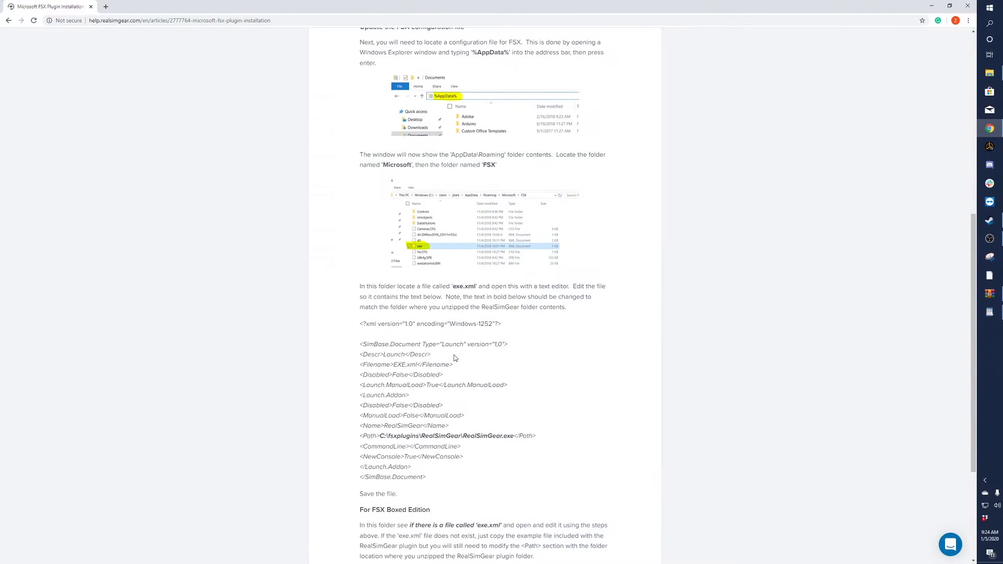
pyautogui.scroll(-1, 420, 355)
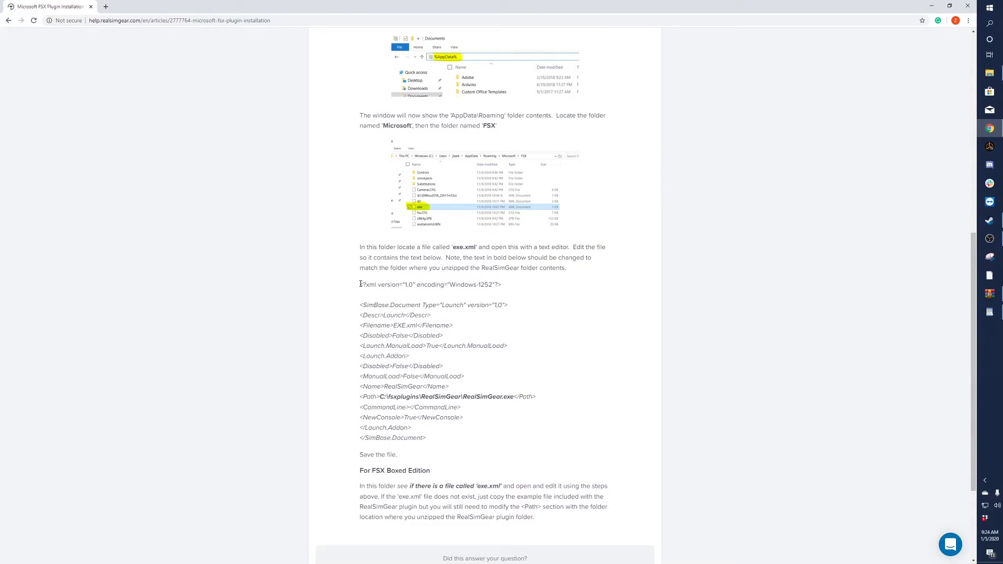
pyautogui.moveTo(361, 284); pyautogui.dragTo(511, 437)
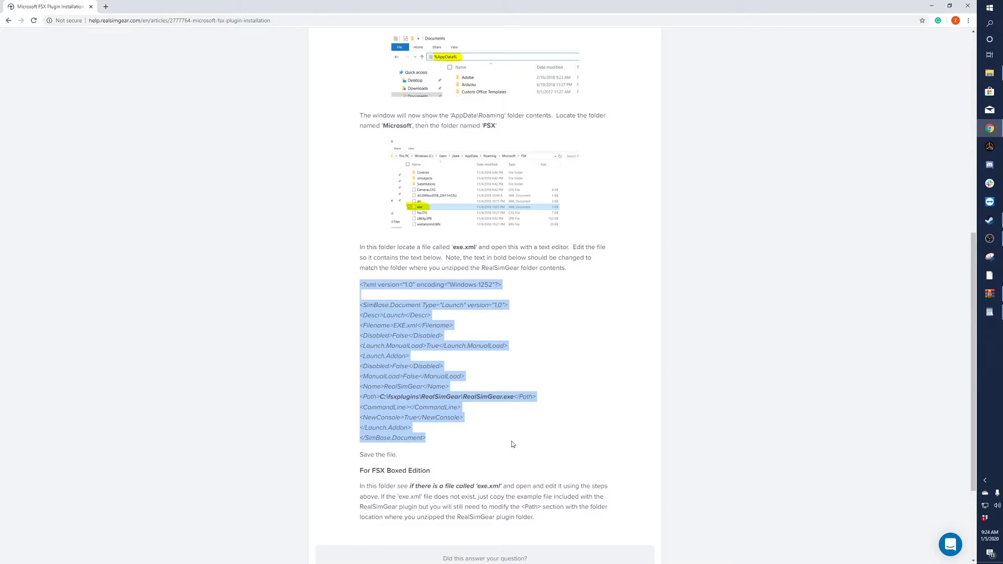
pyautogui.rightClick(393, 415)
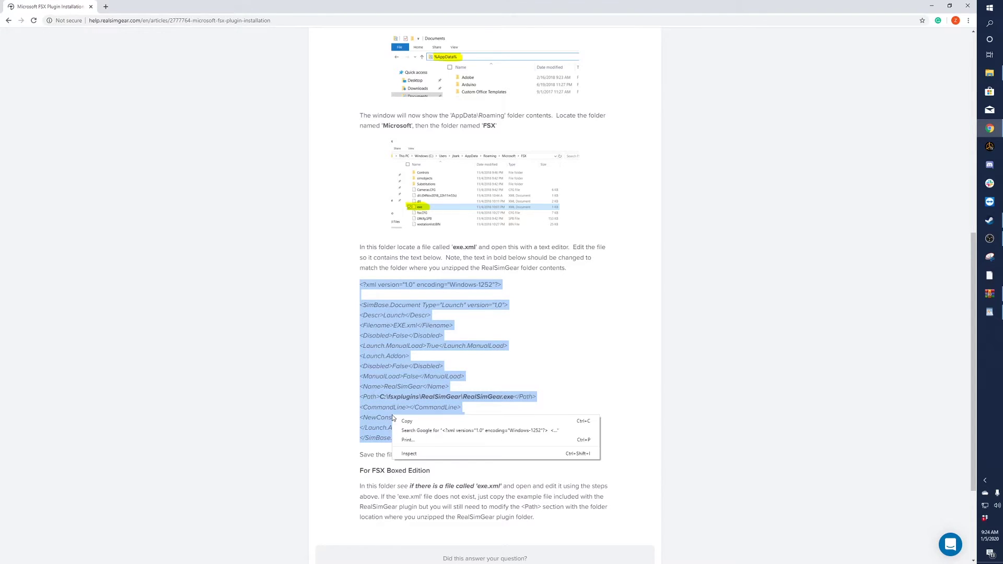
pyautogui.click(406, 421)
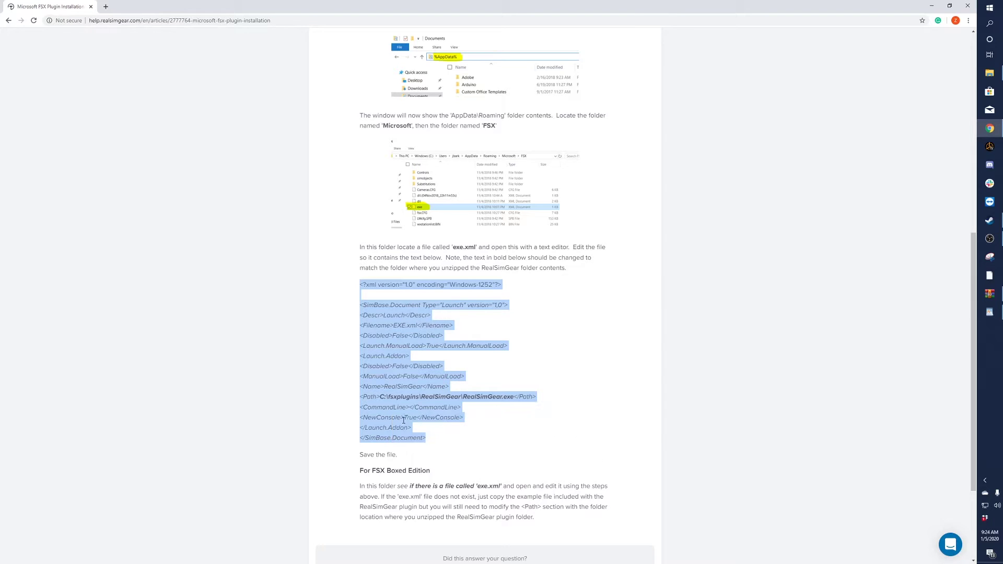
# Replace exe.xml's old text with the copied RealSimGear XML.
pyautogui.click(932, 5)
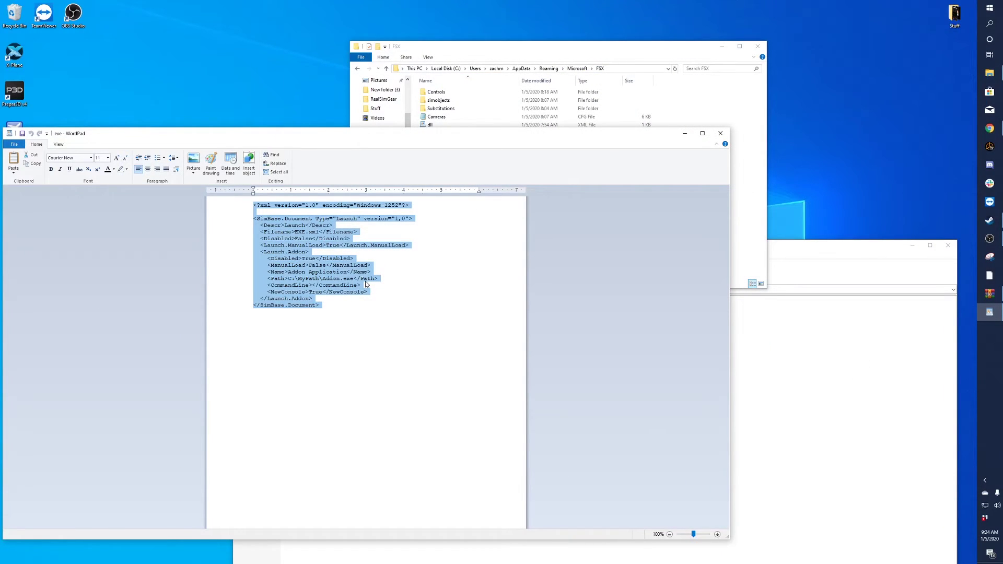
pyautogui.press('Delete')
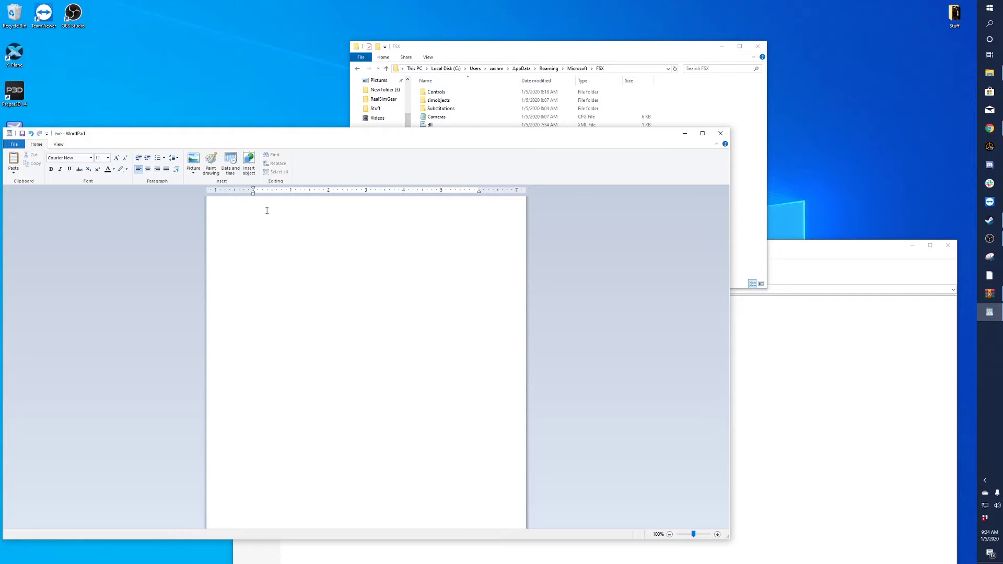
pyautogui.rightClick(266, 210)
pyautogui.click(262, 236)
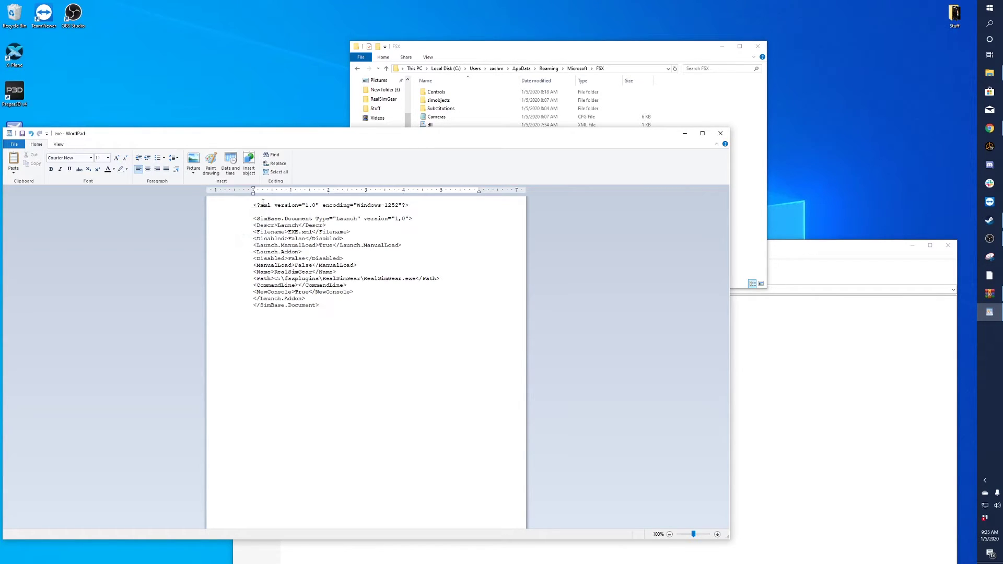
# Highlight the Path line C:\fsxplugins\RealSimGear\RealSimGear.exe for editing.
pyautogui.moveTo(254, 206); pyautogui.dragTo(410, 206)
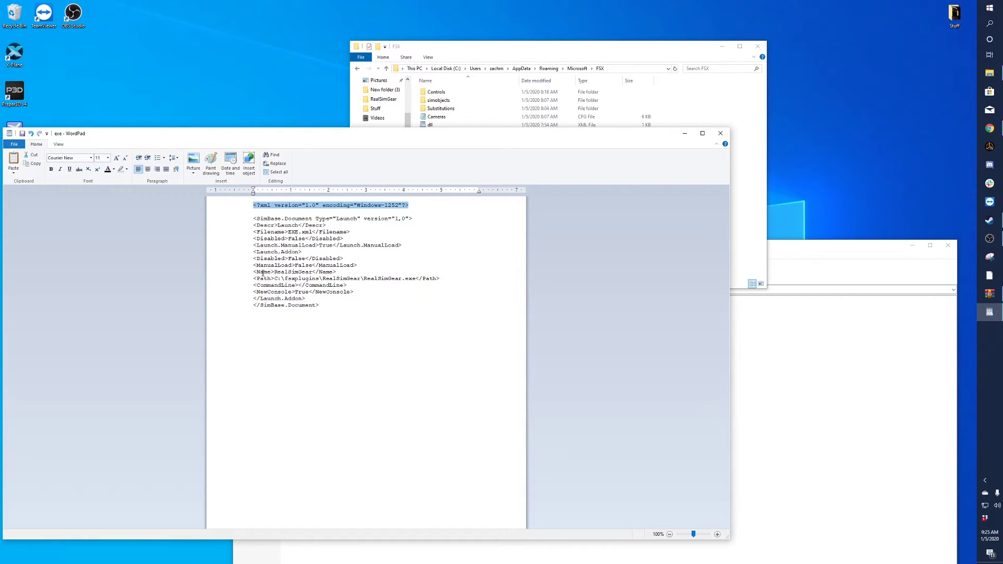
pyautogui.moveTo(274, 273); pyautogui.dragTo(310, 272)
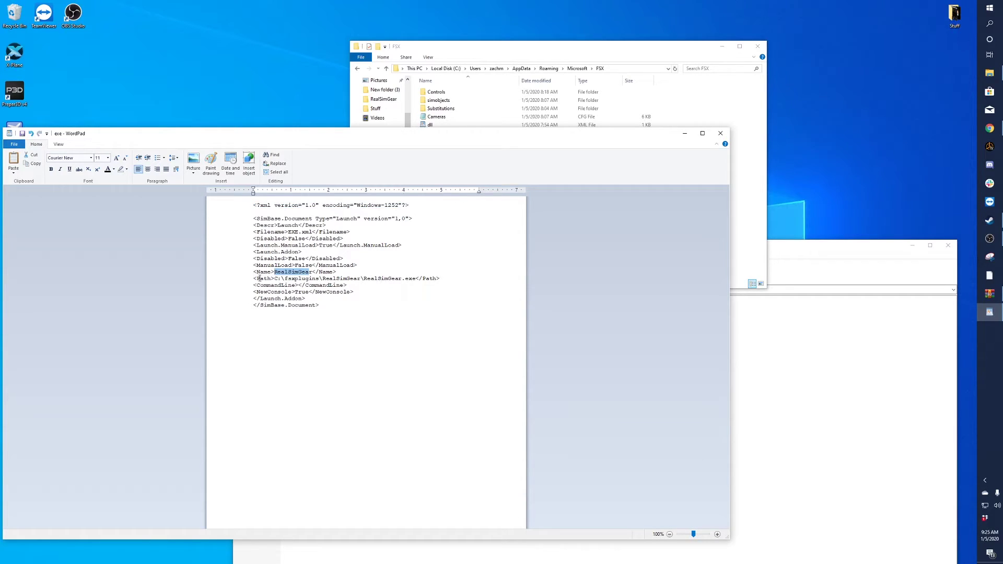
pyautogui.click(251, 279)
pyautogui.click(323, 279)
pyautogui.moveTo(262, 279); pyautogui.dragTo(443, 281)
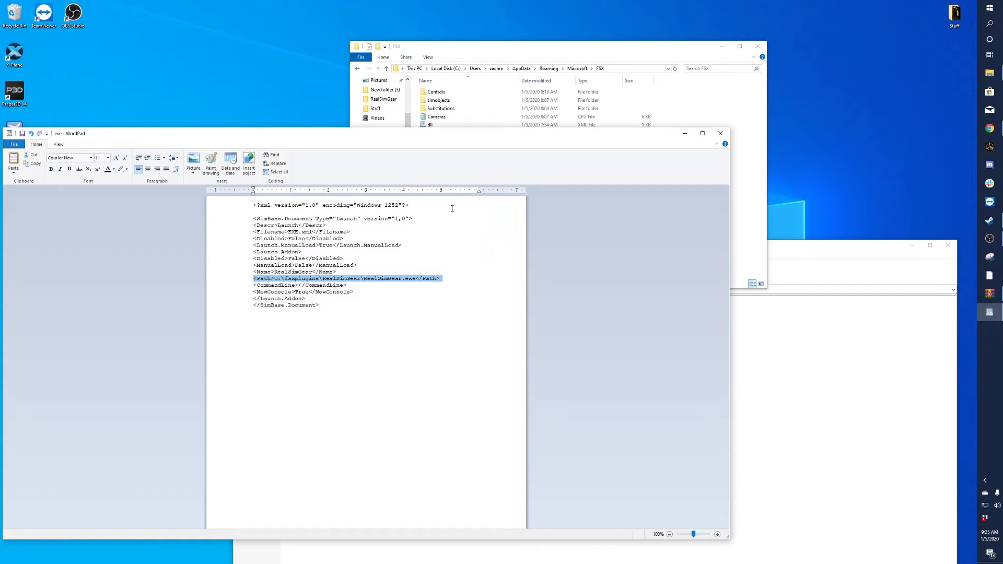
# Browse Explorer to F:\SteamLibrary\steamapps\common\FSX\RealSimGear.
pyautogui.click(598, 47)
pyautogui.scroll(-1, 378, 225)
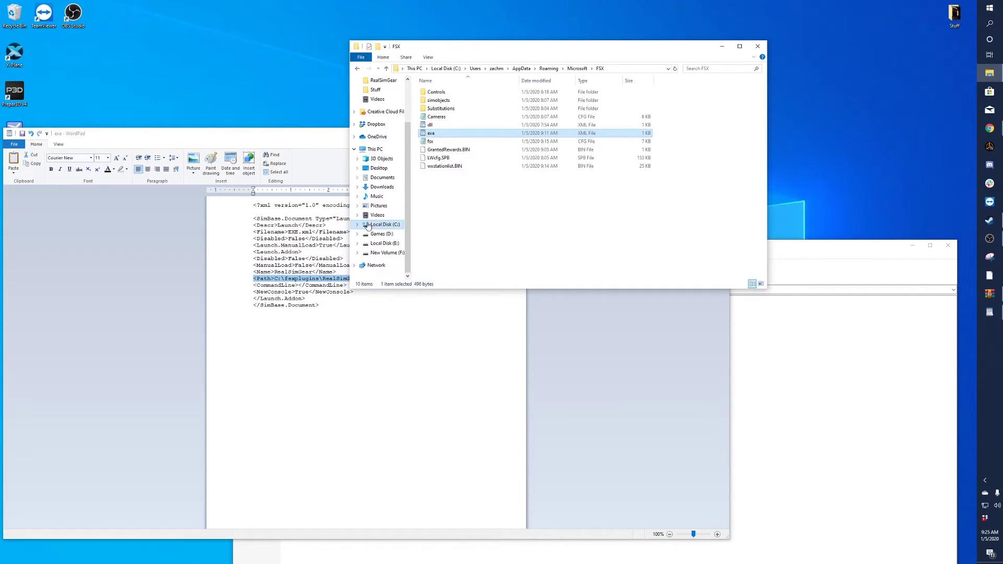
pyautogui.click(384, 253)
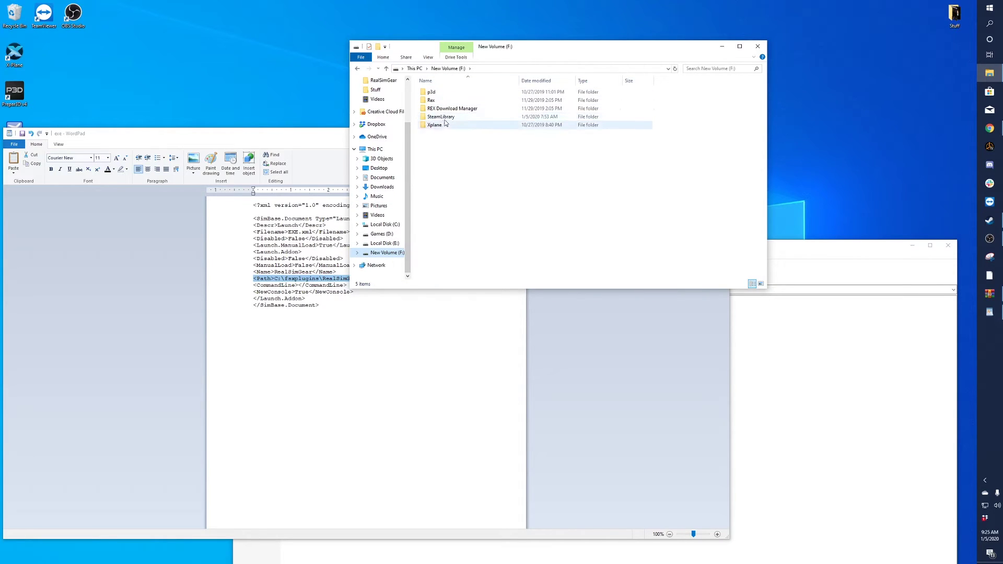
pyautogui.doubleClick(442, 117)
pyautogui.doubleClick(443, 93)
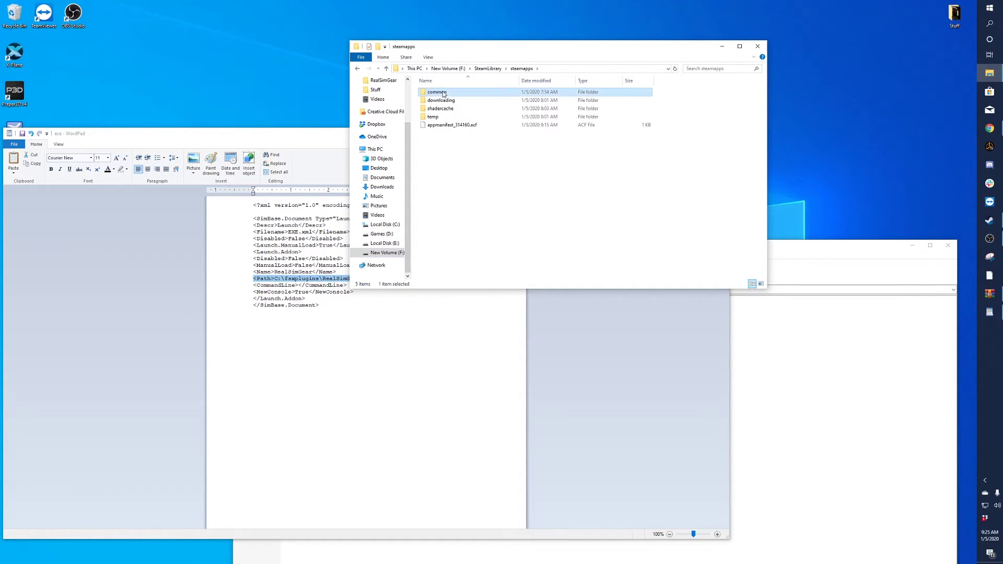
pyautogui.doubleClick(443, 93)
pyautogui.doubleClick(443, 93)
pyautogui.scroll(-2, 463, 230)
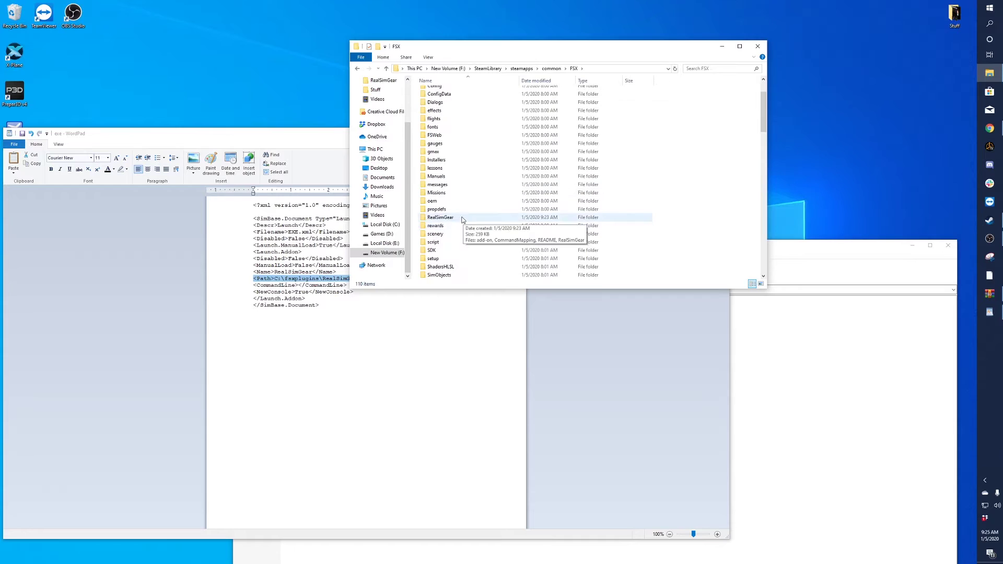
pyautogui.doubleClick(463, 219)
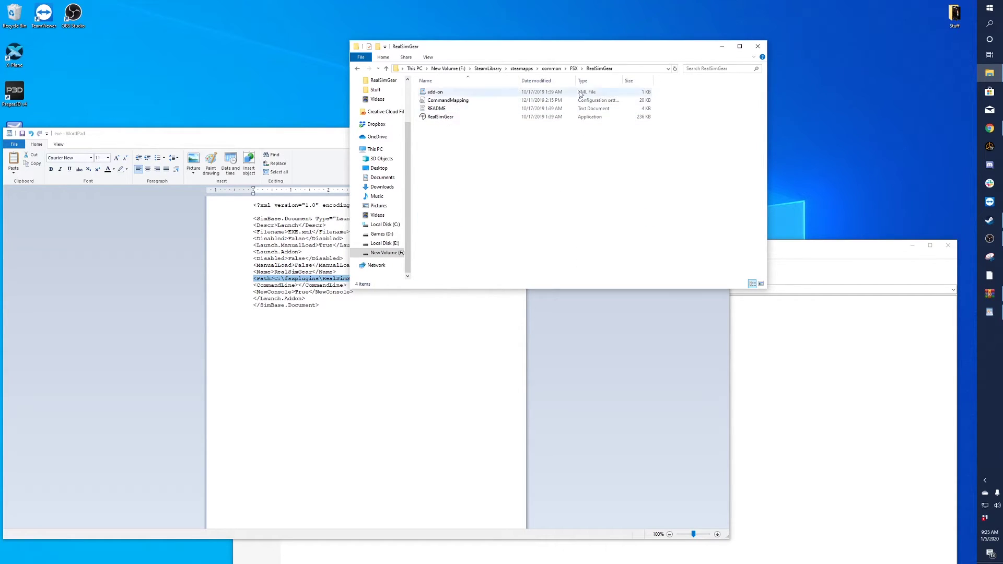
# Check the RealSimGear application's location in its Properties, then close Properties.
pyautogui.click(441, 117)
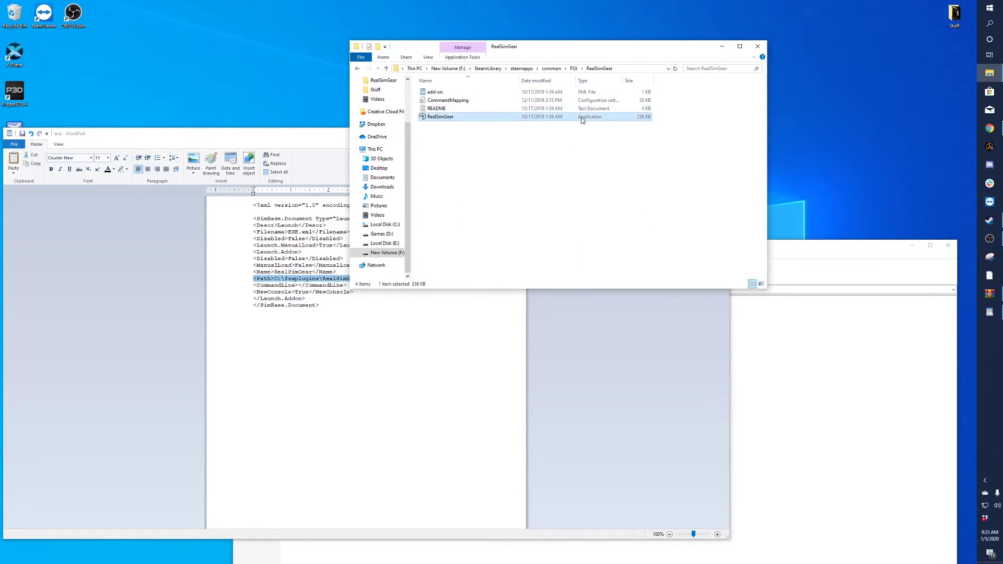
pyautogui.rightClick(451, 118)
pyautogui.click(474, 314)
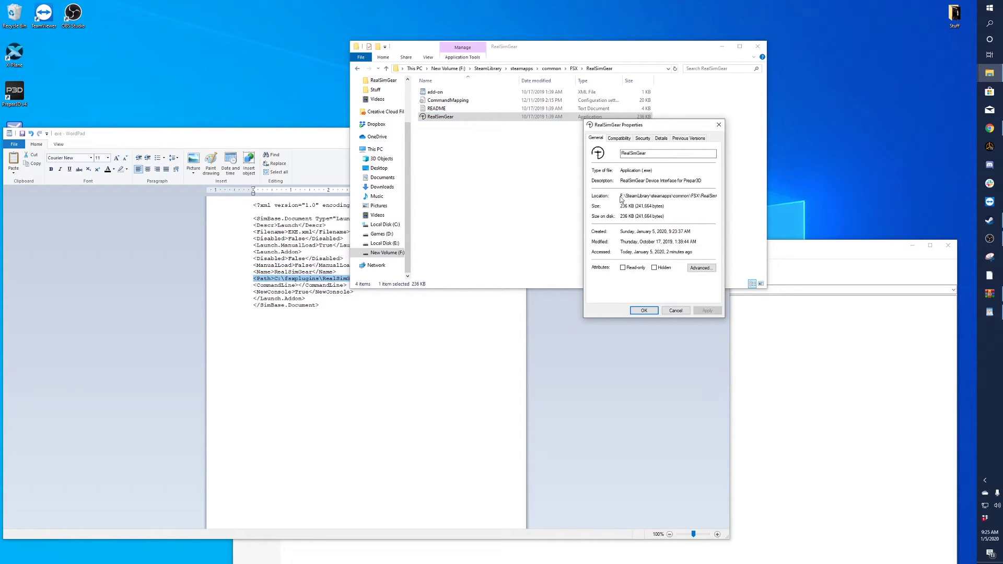
pyautogui.moveTo(621, 197); pyautogui.dragTo(761, 200)
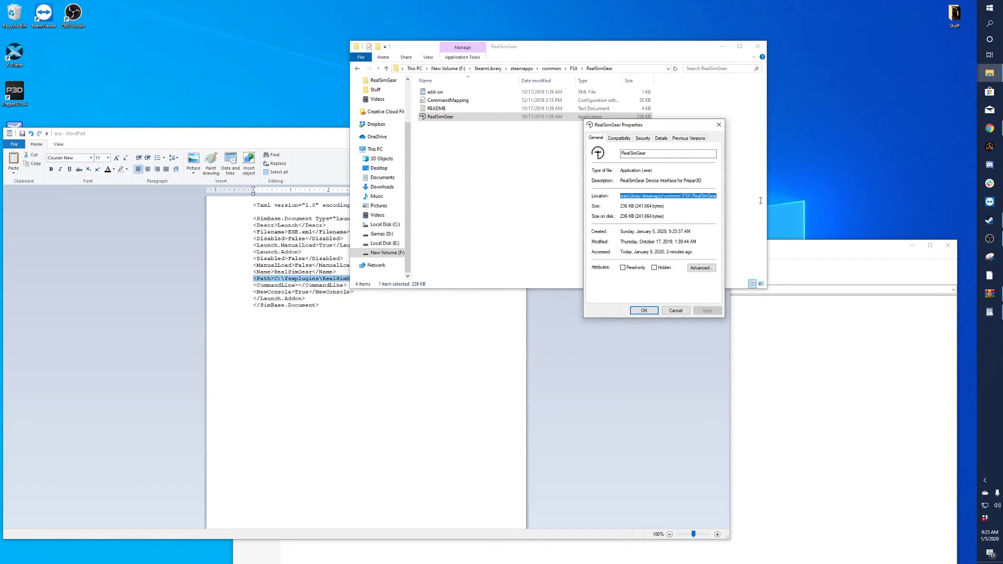
pyautogui.click(719, 125)
pyautogui.click(540, 153)
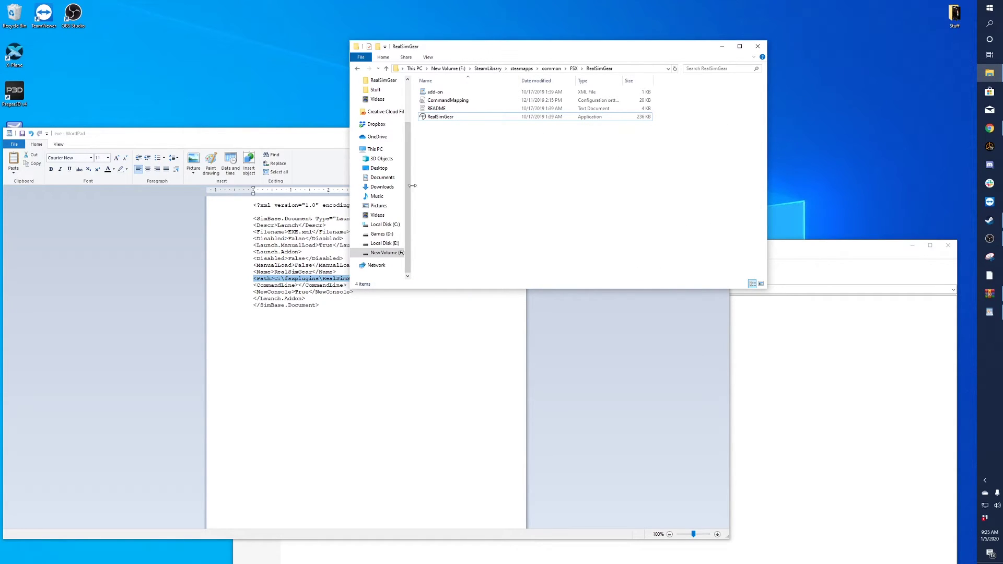
# Copy the RealSimGear folder path from the address bar and return to the exe.xml Path line.
pyautogui.moveTo(501, 50); pyautogui.dragTo(642, 54)
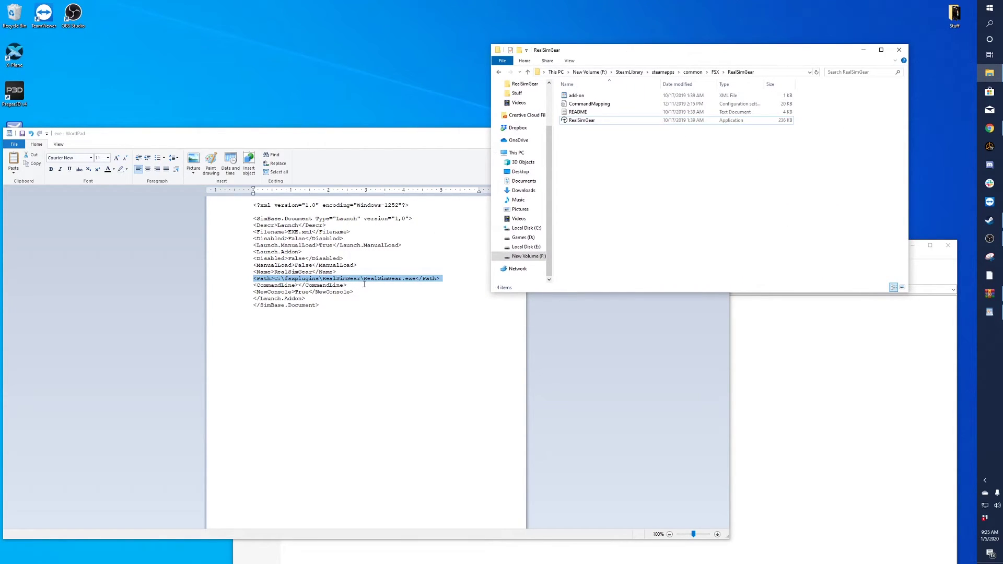
pyautogui.moveTo(583, 122)
pyautogui.click(771, 72)
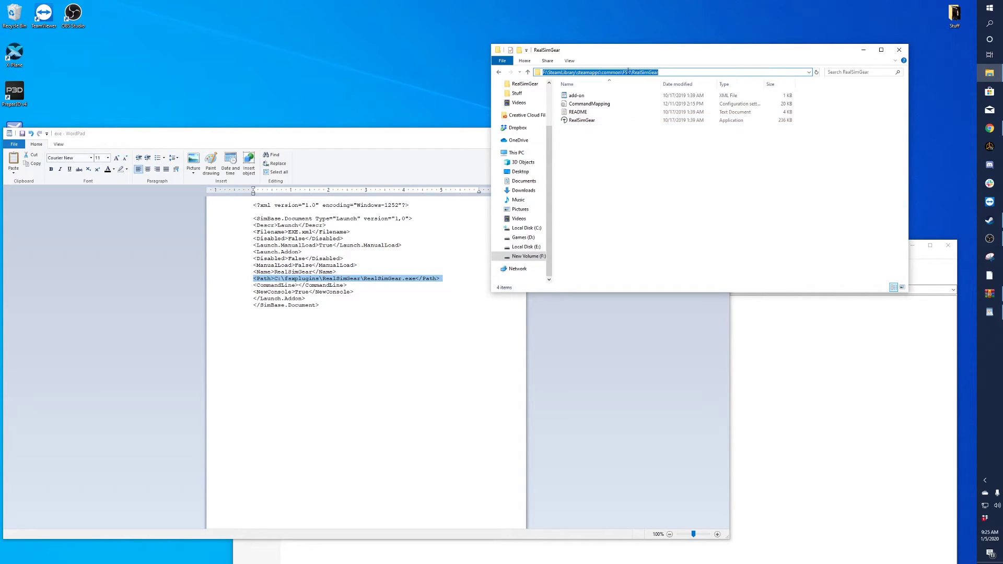
pyautogui.rightClick(604, 72)
pyautogui.click(522, 96)
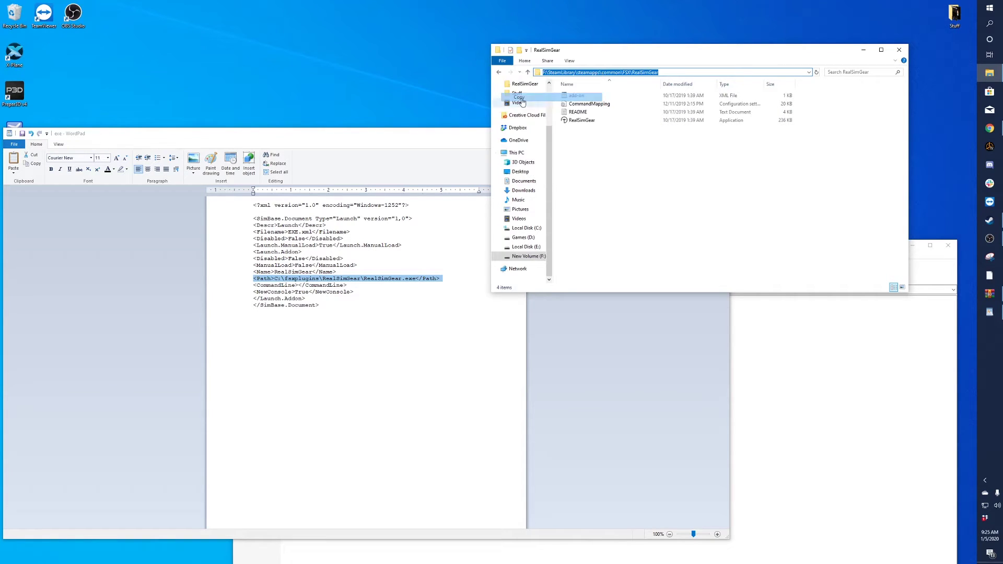
pyautogui.click(354, 282)
pyautogui.click(361, 279)
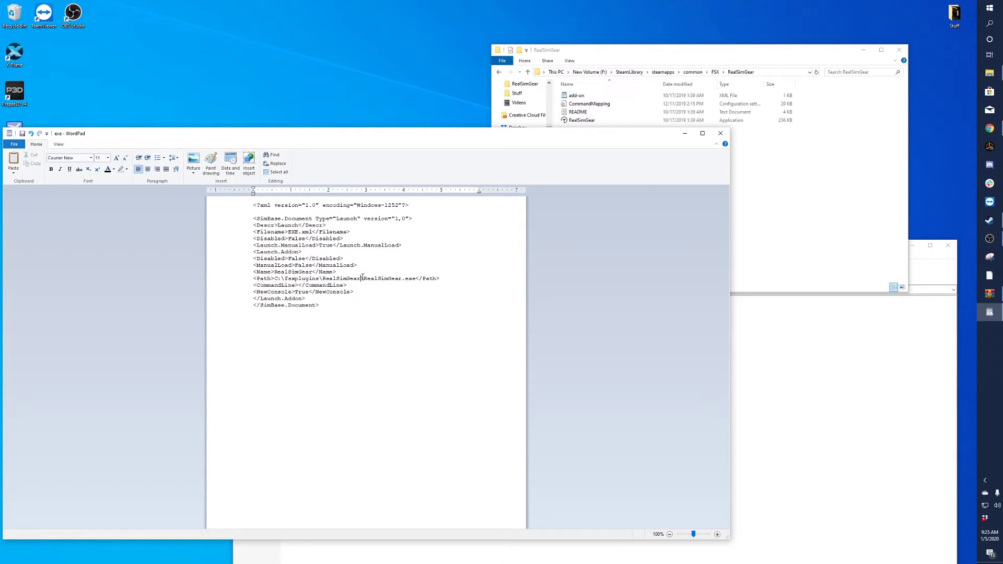
# Replace the C:\fsxplugins\RealSimGear part of the Path with the pasted Steam FSX folder path.
pyautogui.moveTo(361, 279); pyautogui.dragTo(275, 281)
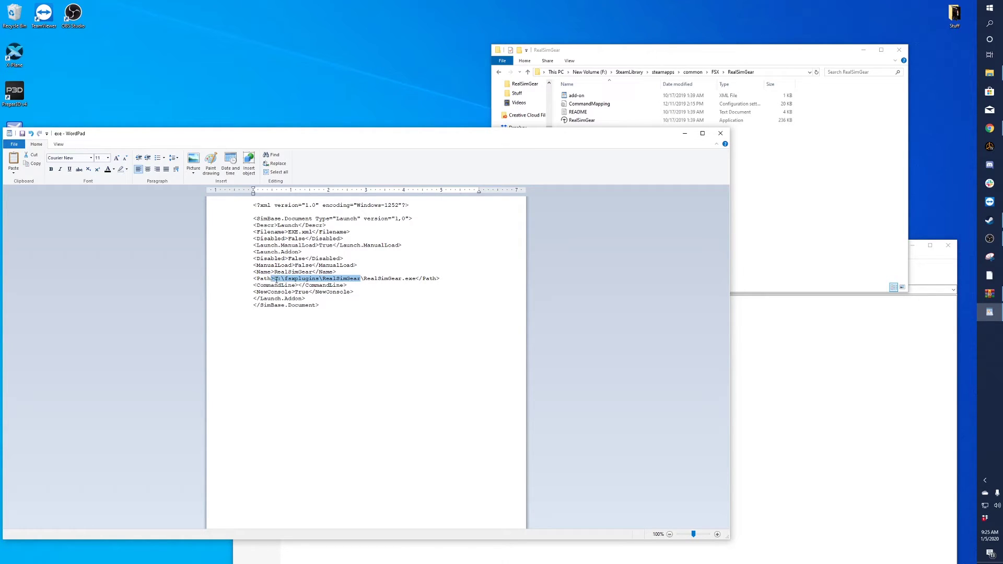
pyautogui.press('BackSpace')
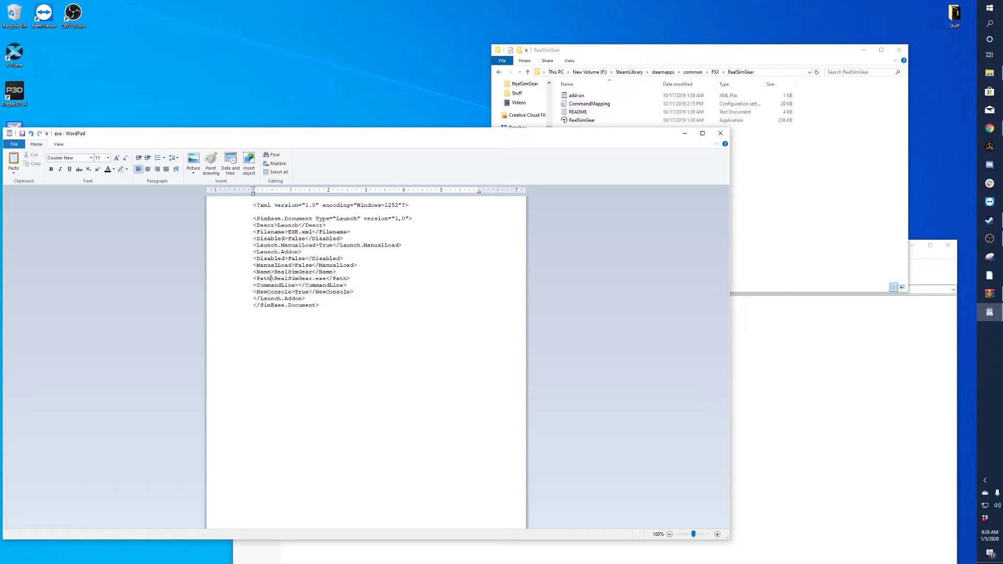
pyautogui.write('.')
pyautogui.press('BackSpace')
pyautogui.write('>')
pyautogui.hotkey('ctrl', 'v')
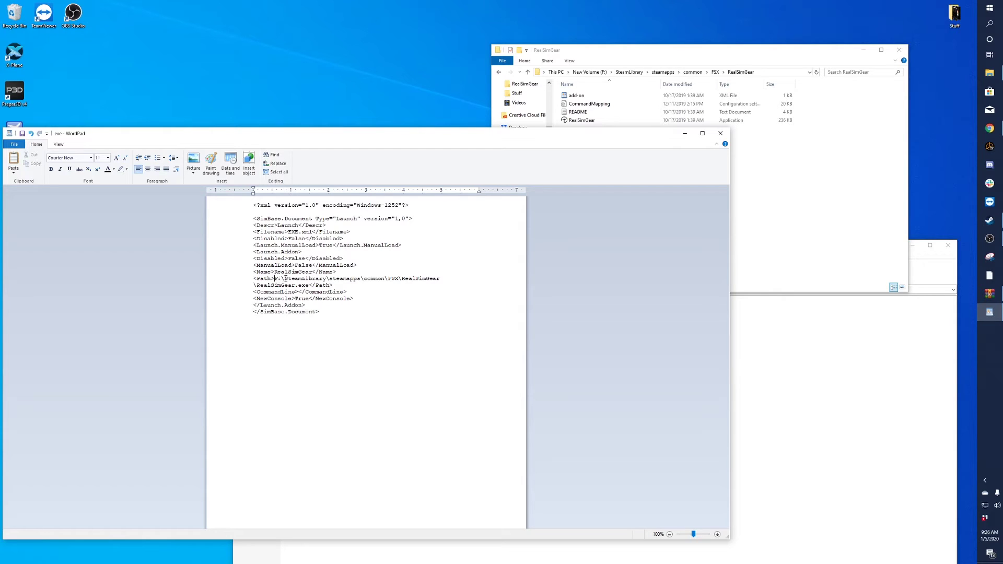
# Verify the path's SteamLibrary, steamapps and RealSimGear.exe parts, then move WordPad right.
pyautogui.moveTo(285, 280); pyautogui.dragTo(438, 281)
pyautogui.doubleClick(346, 280)
pyautogui.click(378, 278)
pyautogui.moveTo(258, 286); pyautogui.dragTo(307, 287)
pyautogui.click(363, 332)
pyautogui.moveTo(233, 135); pyautogui.dragTo(248, 158)
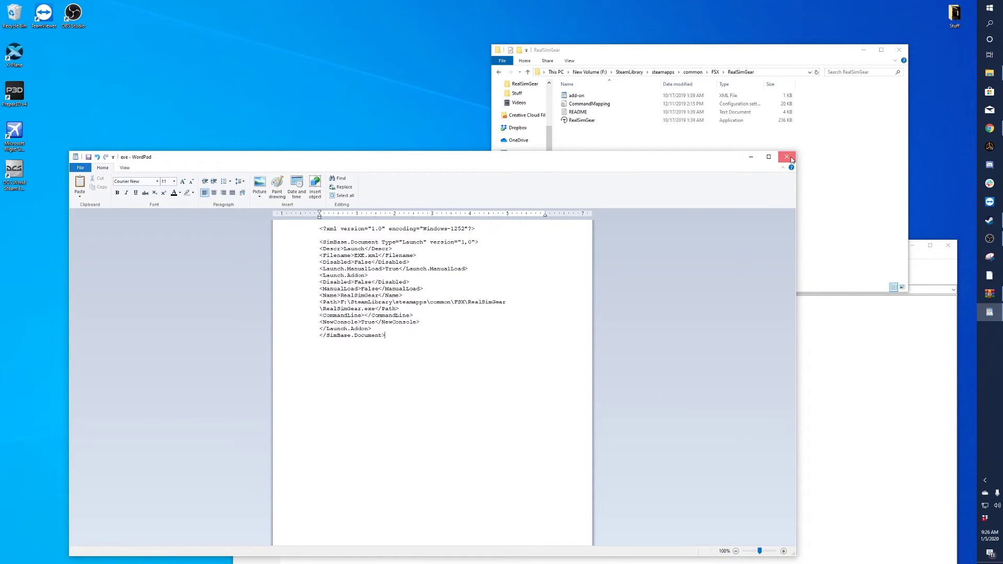
# Close WordPad, the RealSimGear folder window and the WinRAR archive.
pyautogui.click(792, 158)
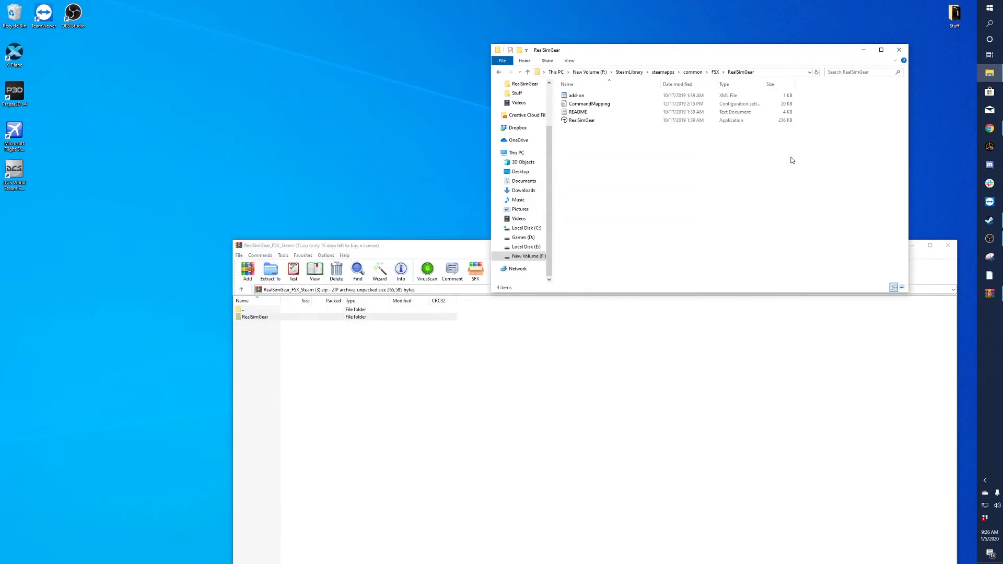
pyautogui.click(898, 50)
pyautogui.click(953, 251)
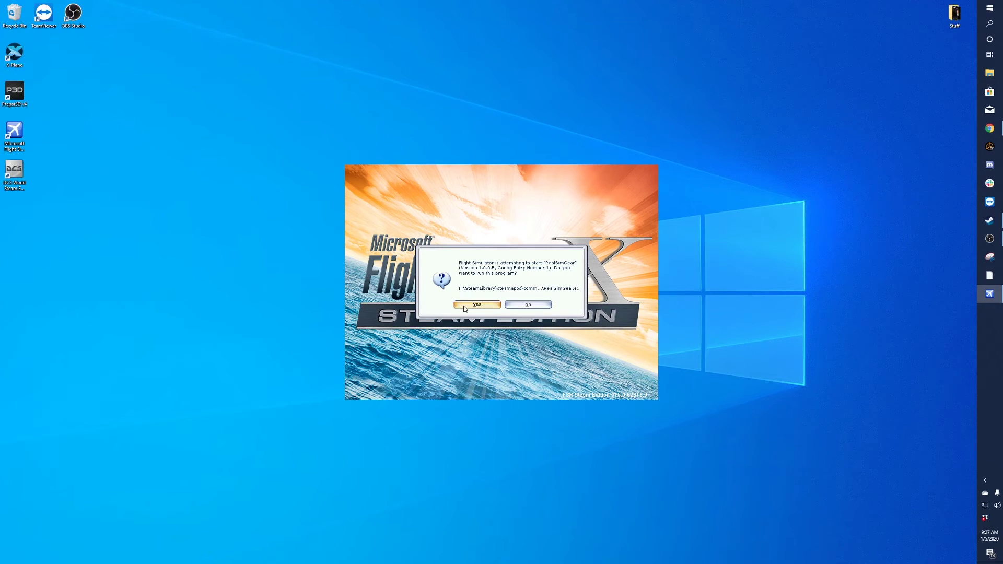
# Allow RealSimGear to run and pick the Cessna C172SP Skyhawk for a free flight.
pyautogui.click(464, 307)
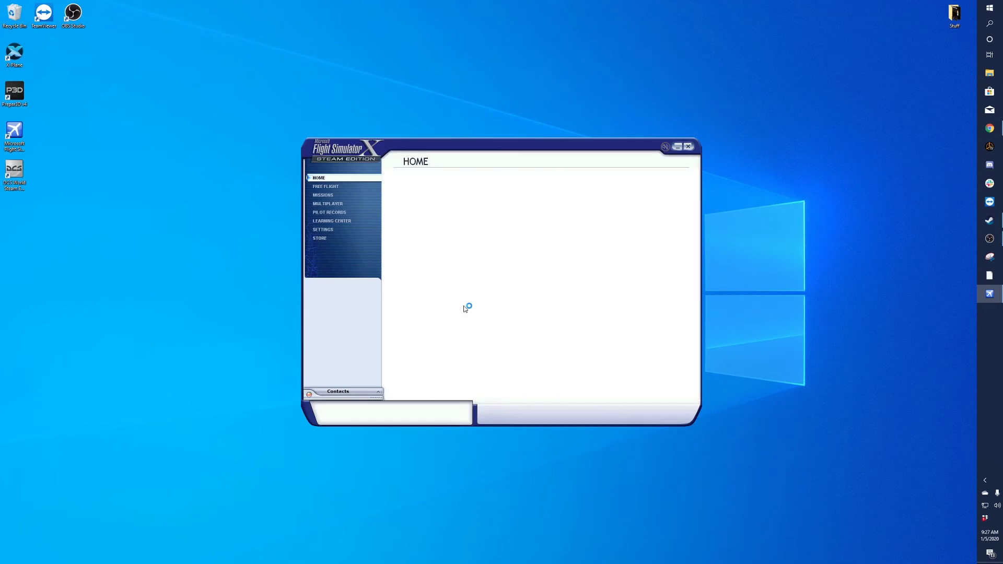
pyautogui.click(337, 192)
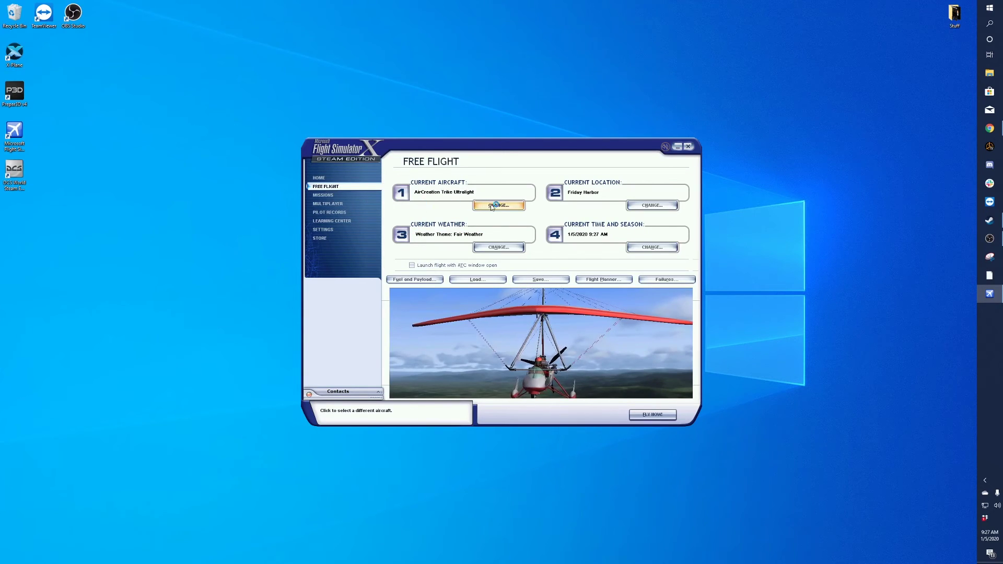
pyautogui.click(497, 206)
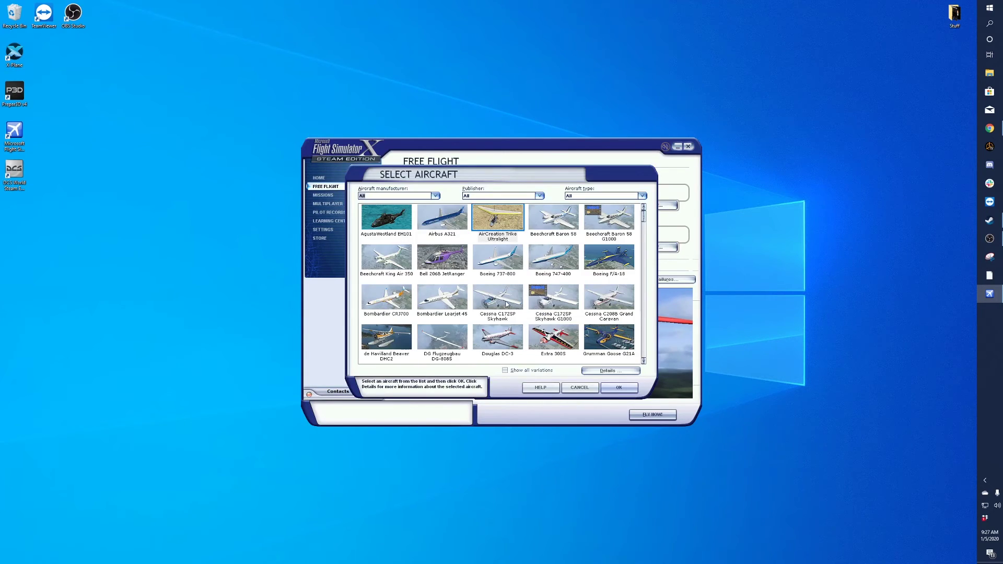
pyautogui.click(507, 304)
pyautogui.click(619, 387)
# Set the starting airport by searching the ICAO identifier KMY.
pyautogui.click(654, 205)
pyautogui.click(511, 207)
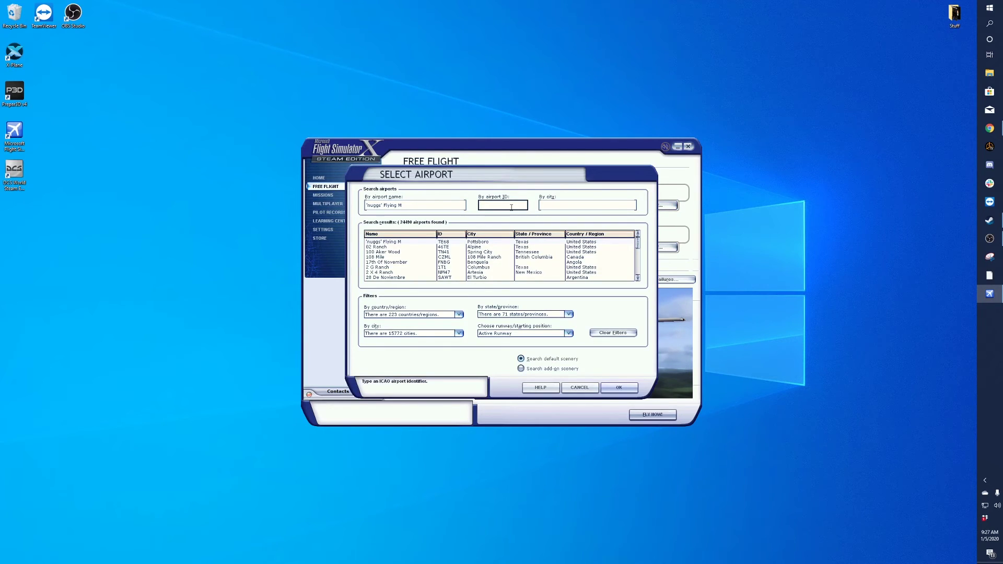
pyautogui.write('KMYF')
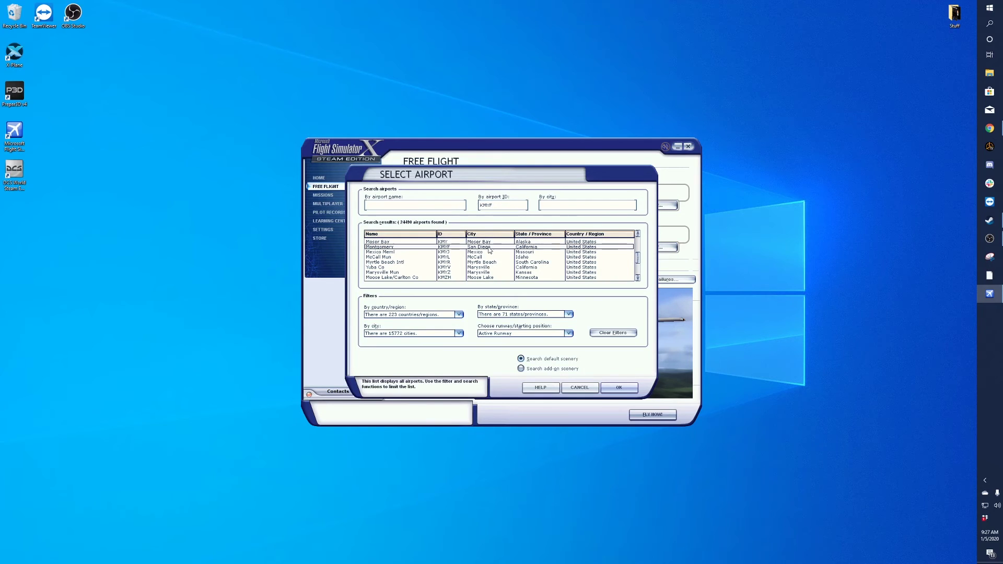
pyautogui.click(619, 387)
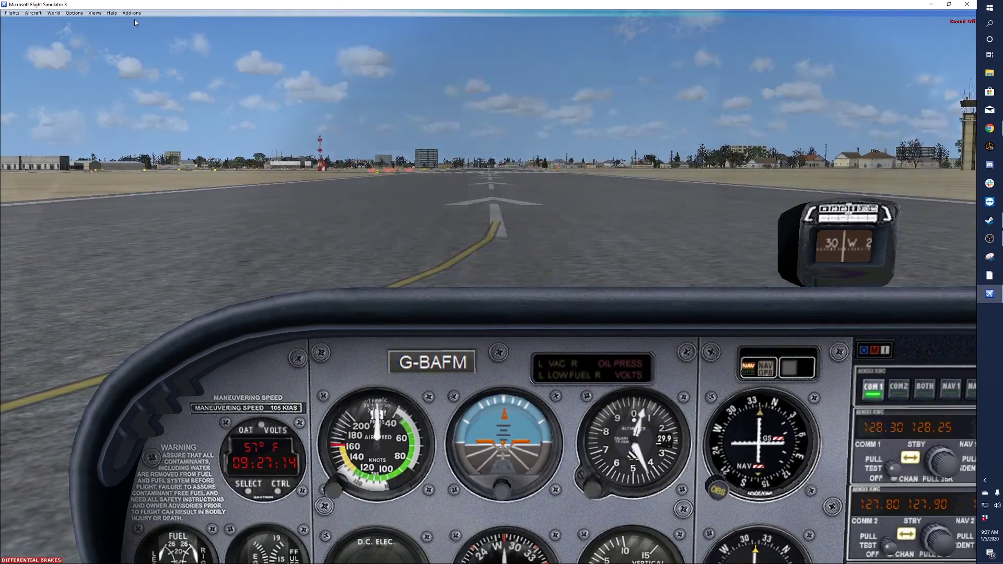
# Launch RealSimGear Device Interface from the Add-ons menu, then return to Chrome.
pyautogui.click(133, 13)
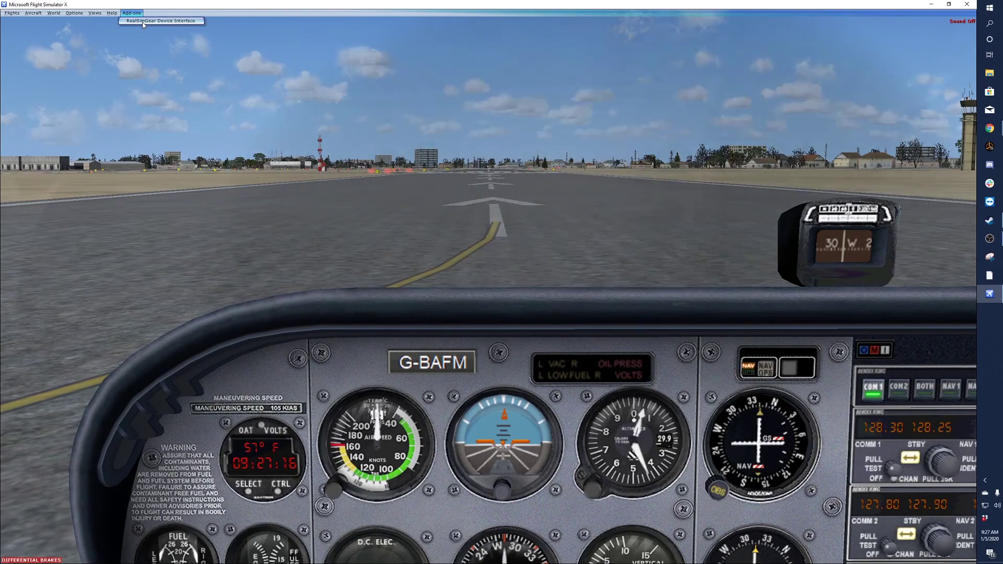
pyautogui.click(143, 22)
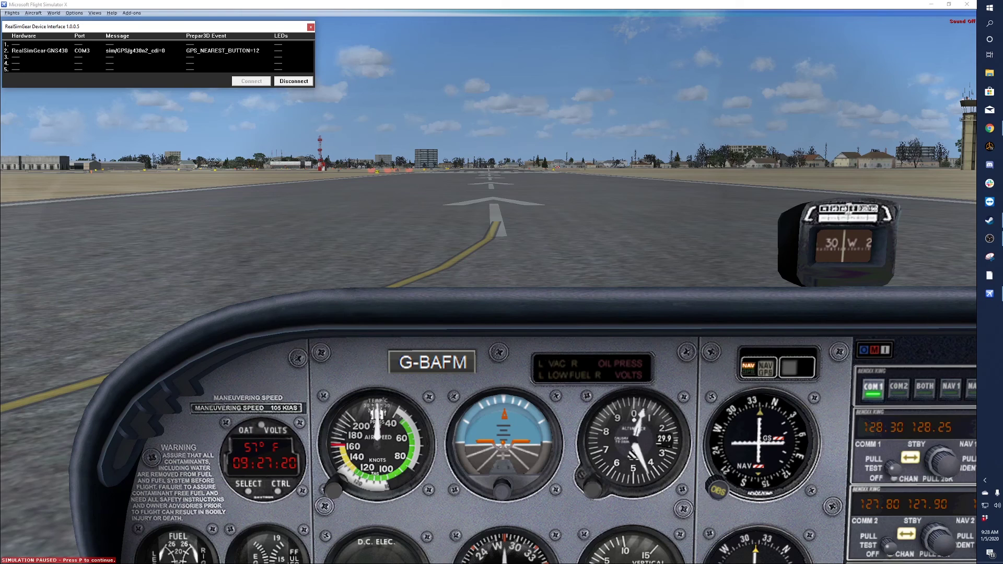
pyautogui.hotkey('alt', 'Tab')
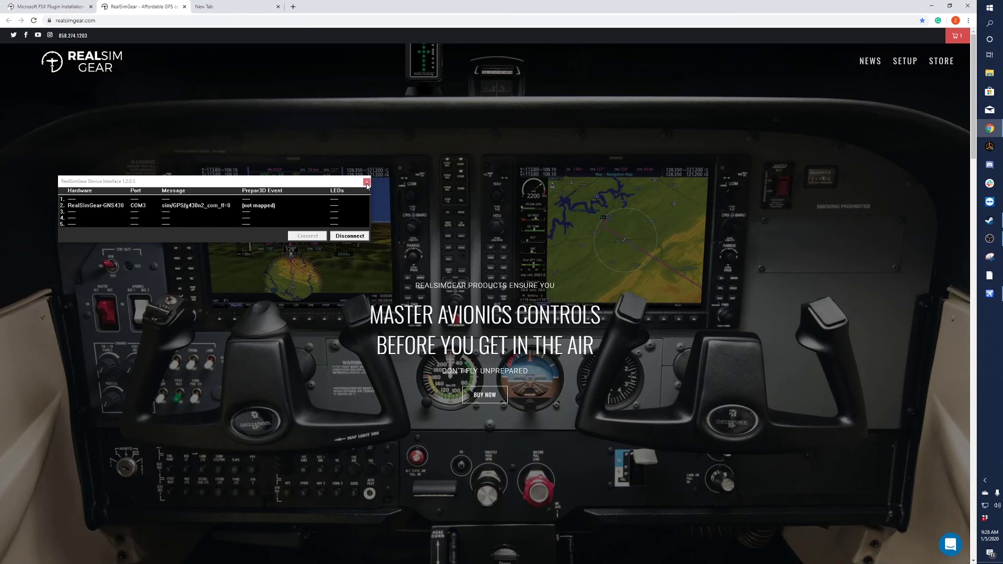
# Bring the RealSimGear site forward and open its Intercom support chat panel.
pyautogui.click(652, 207)
pyautogui.scroll(-3, 652, 208)
pyautogui.scroll(3, 653, 215)
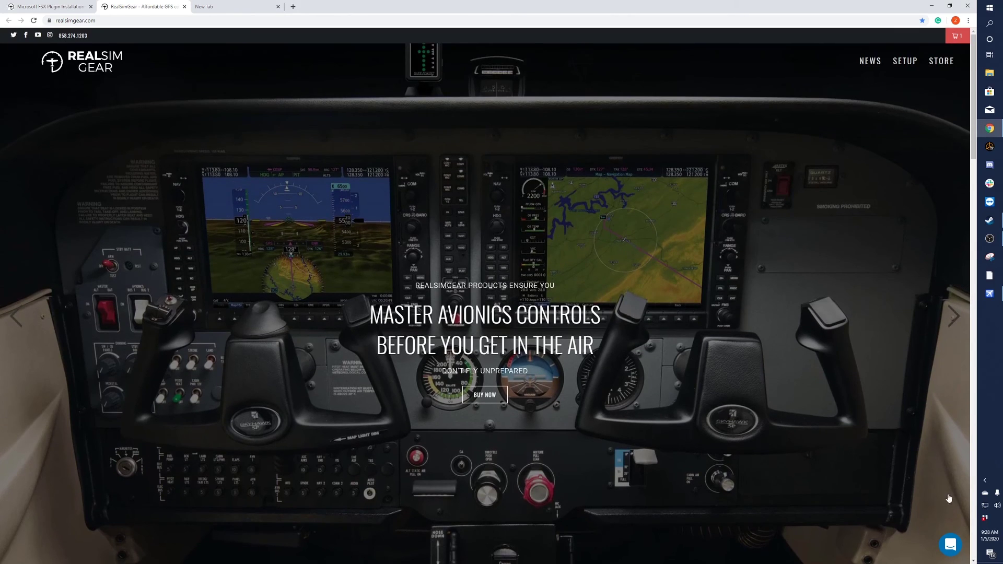
pyautogui.click(954, 546)
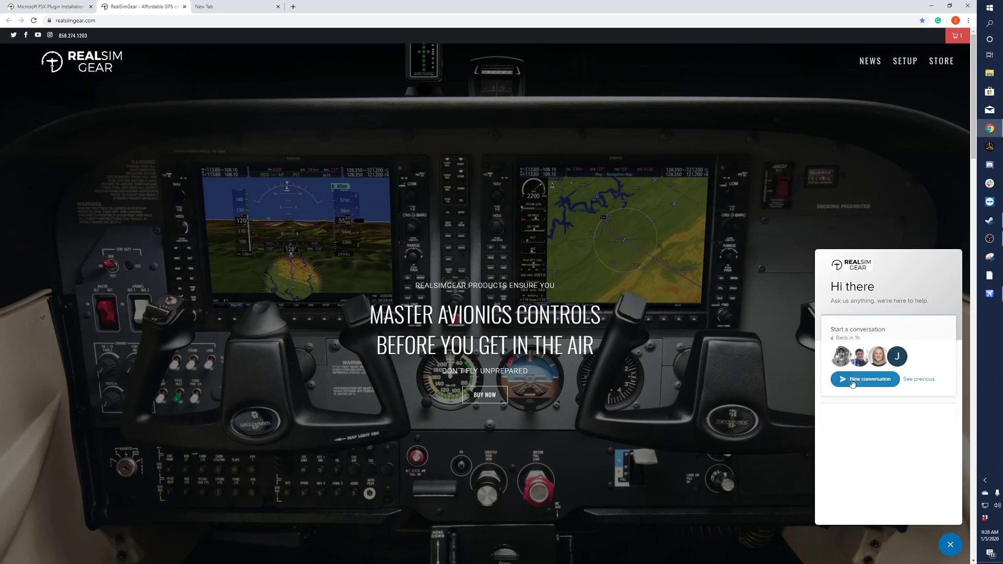